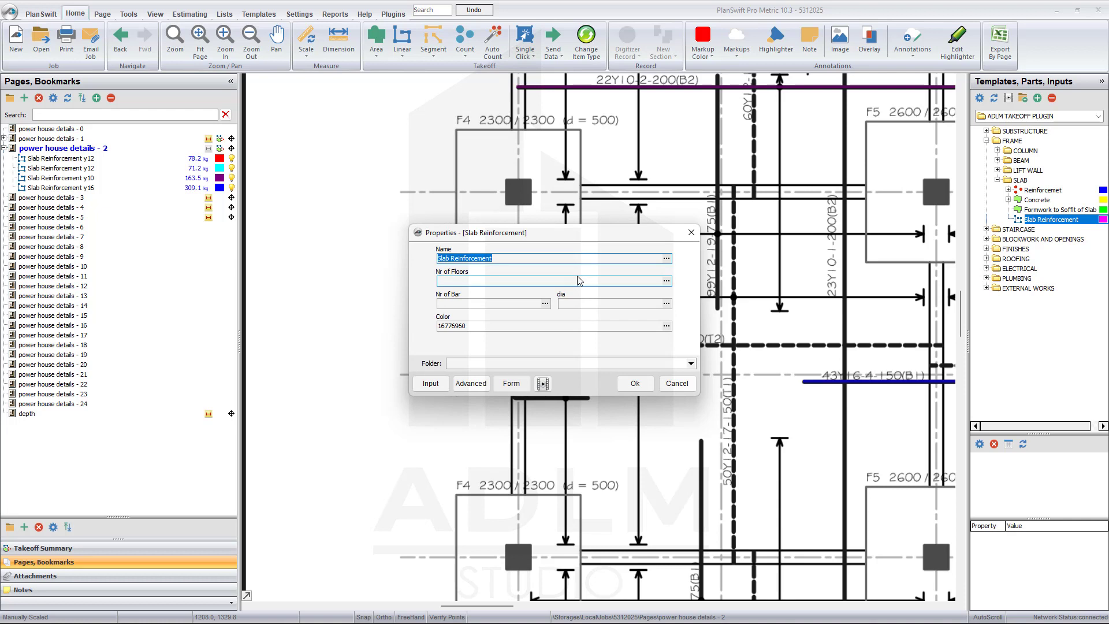
Start editing the item name and move the Slab Reinforcement Properties window off the plan
left_click(505, 261)
mouse_move(517, 234)
left_mouse_down()
mouse_move(524, 217)
mouse_move(448, 81)
mouse_move(456, 85)
left_mouse_up()
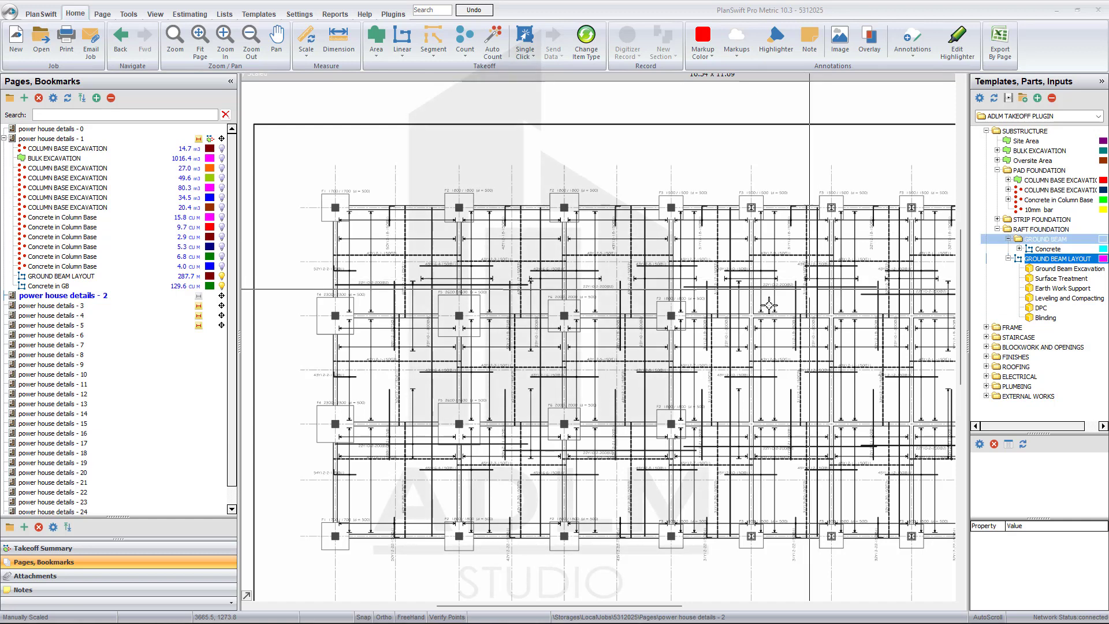
Zoom in on the 52Y12-2-125(B1) bar callout beside footing F4
scroll(326, 269, "up", 5)
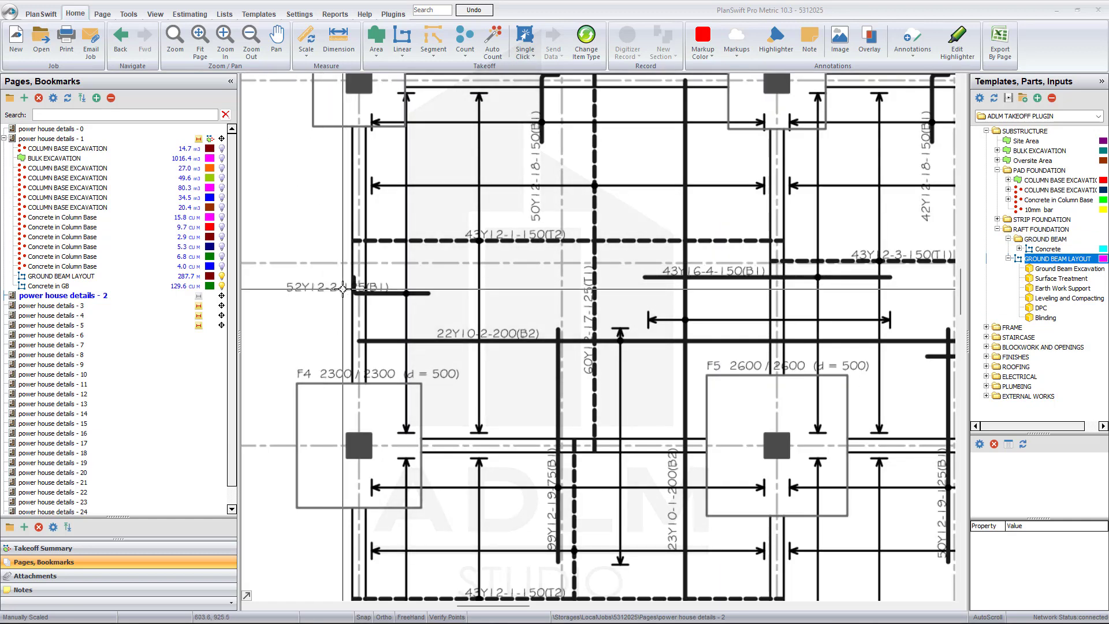
scroll(347, 282, "up", 2)
scroll(356, 305, "up", 1)
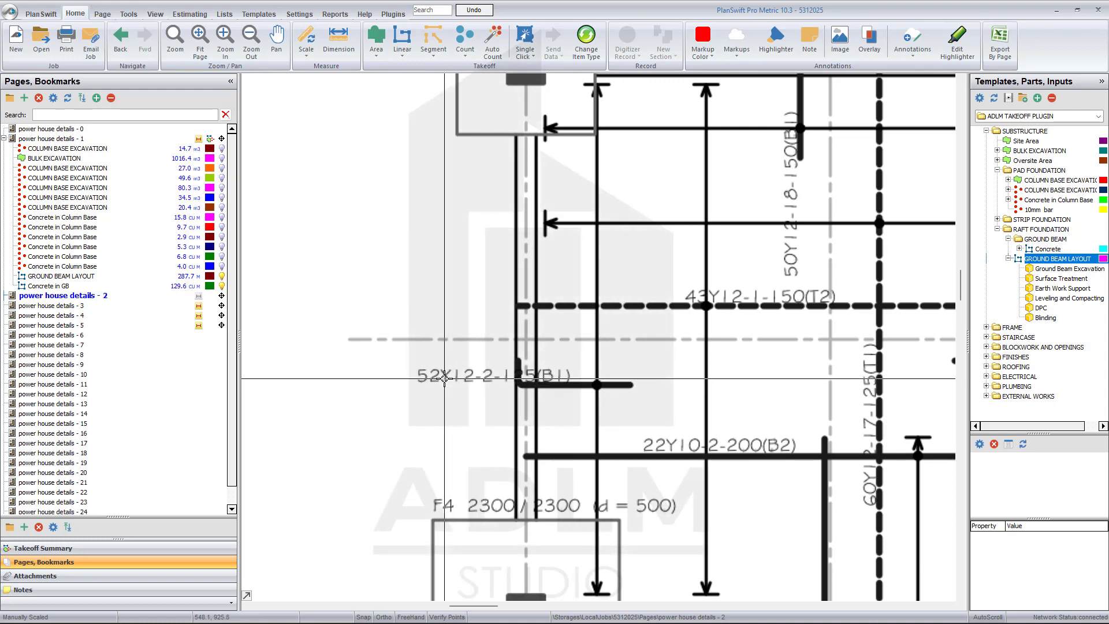
scroll(444, 379, "up", 2)
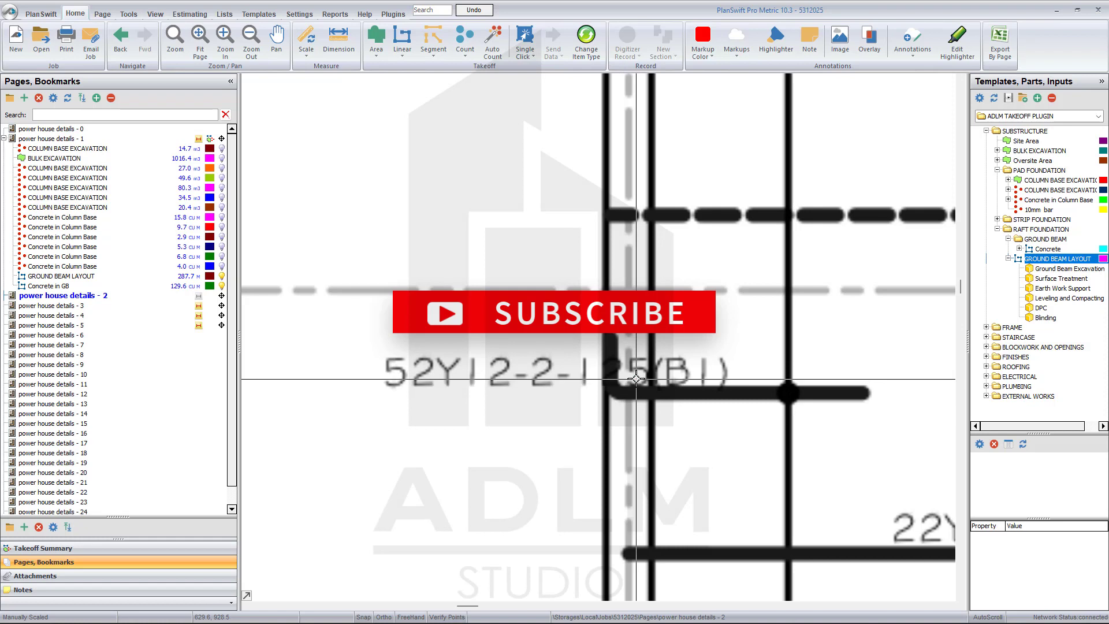
Collapse SUBSTRUCTURE, expand FRAME > SLAB and select the Slab Reinforcement template
left_click(989, 131)
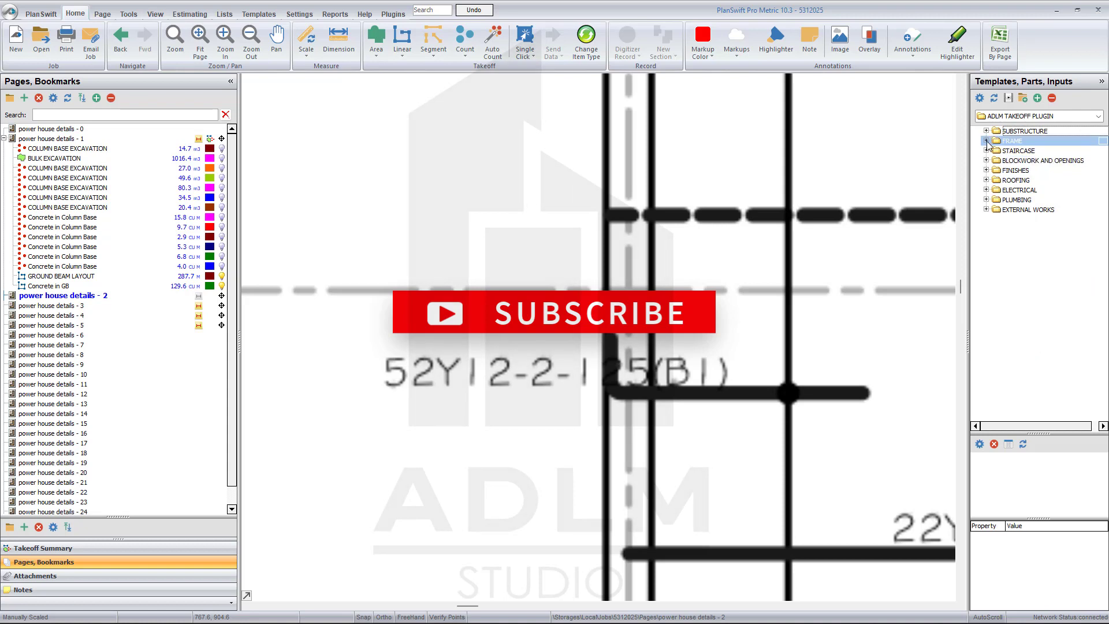
left_click(986, 141)
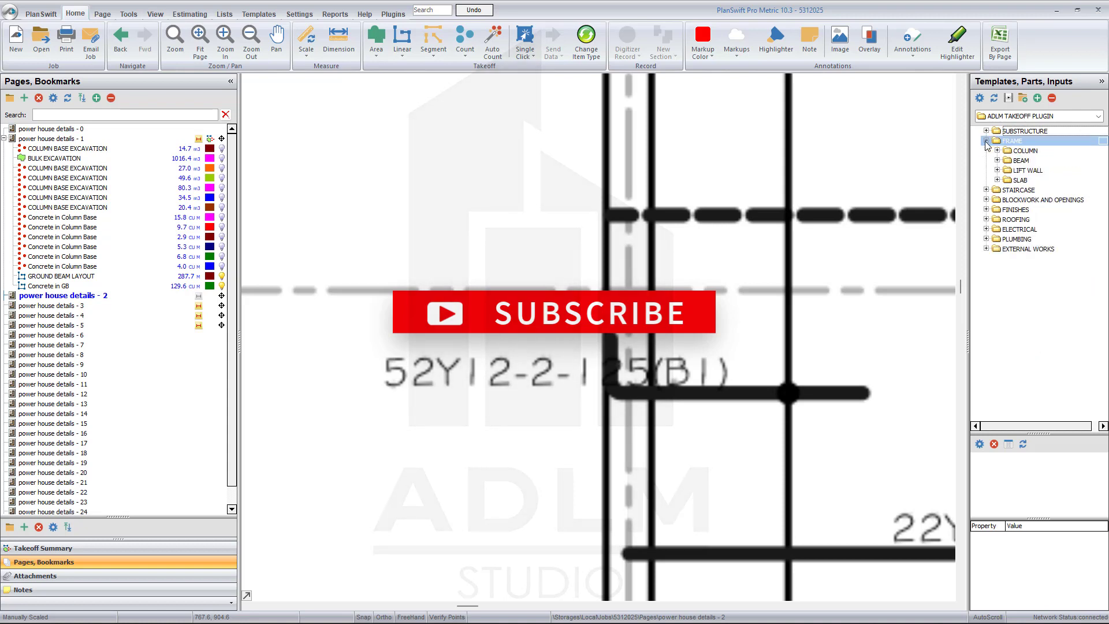
left_click(997, 180)
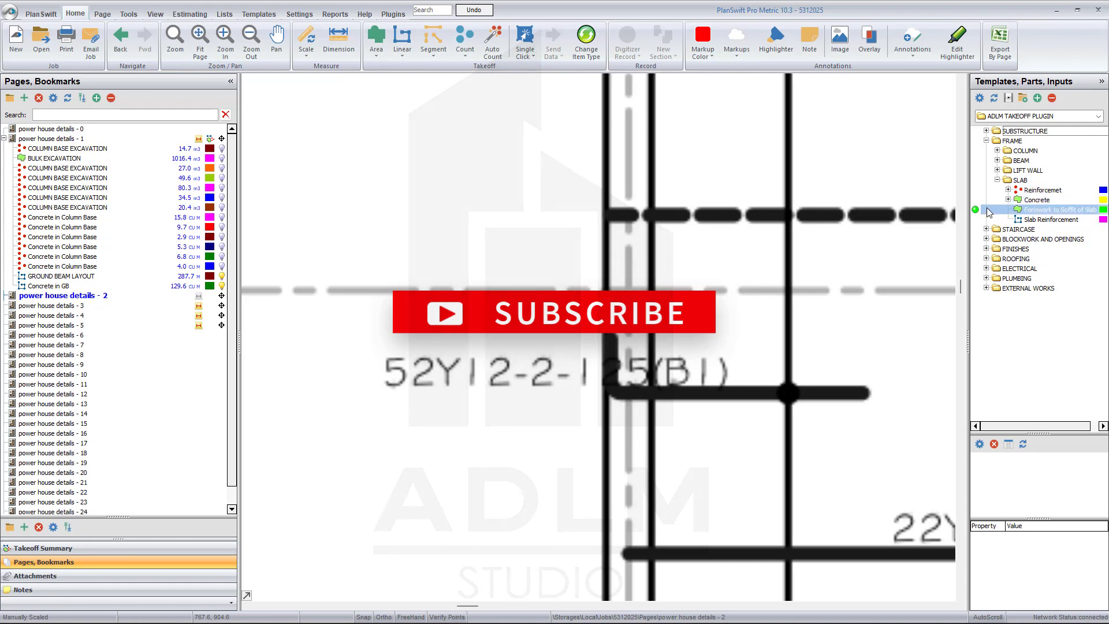
left_click(1055, 220)
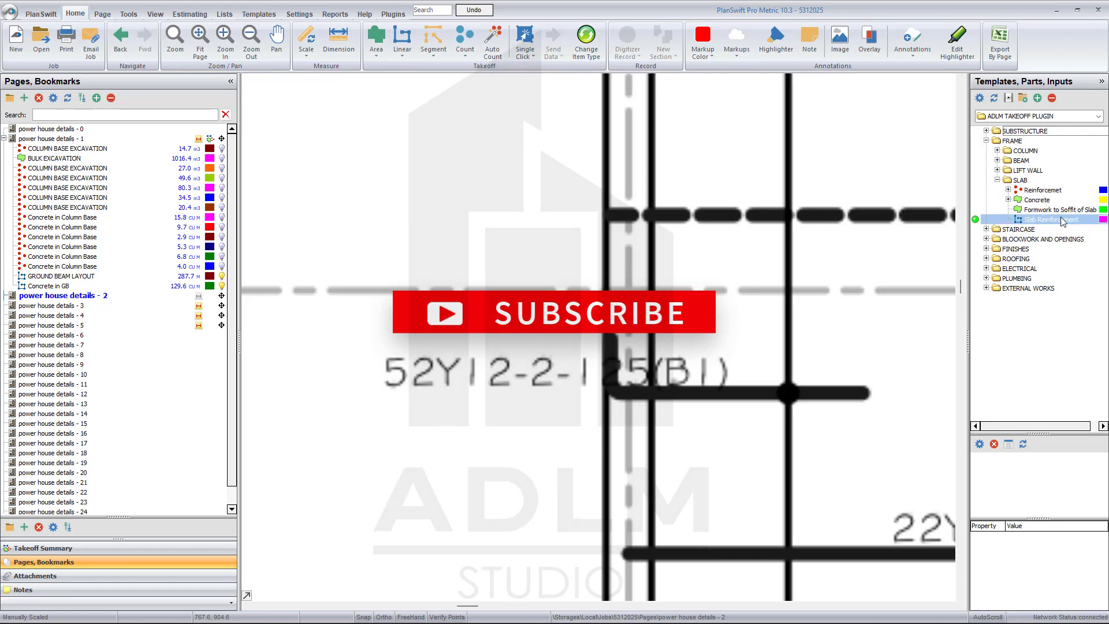
Name the item Slab Reinforcement y12 with 52 bars of diameter 12 and confirm
double_click(982, 223)
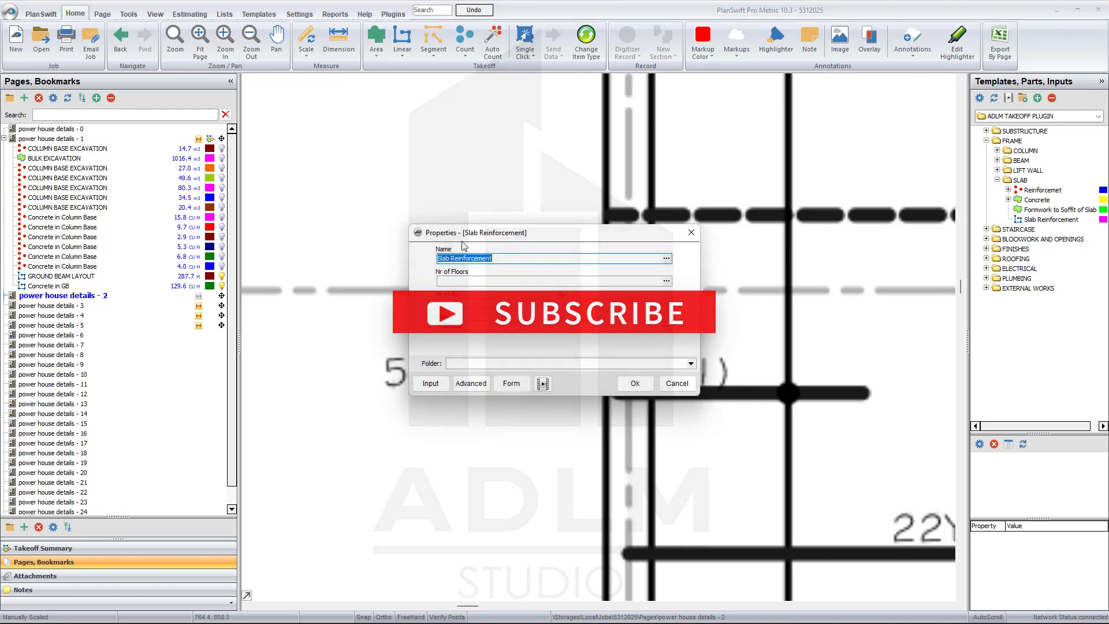
key("Tab")
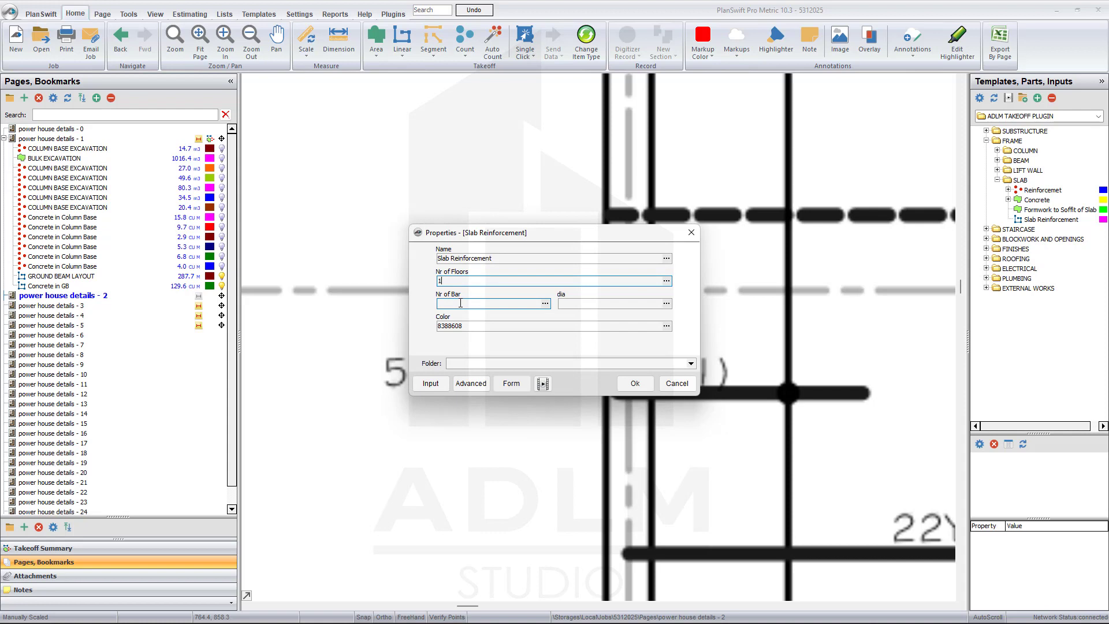
left_click(458, 304)
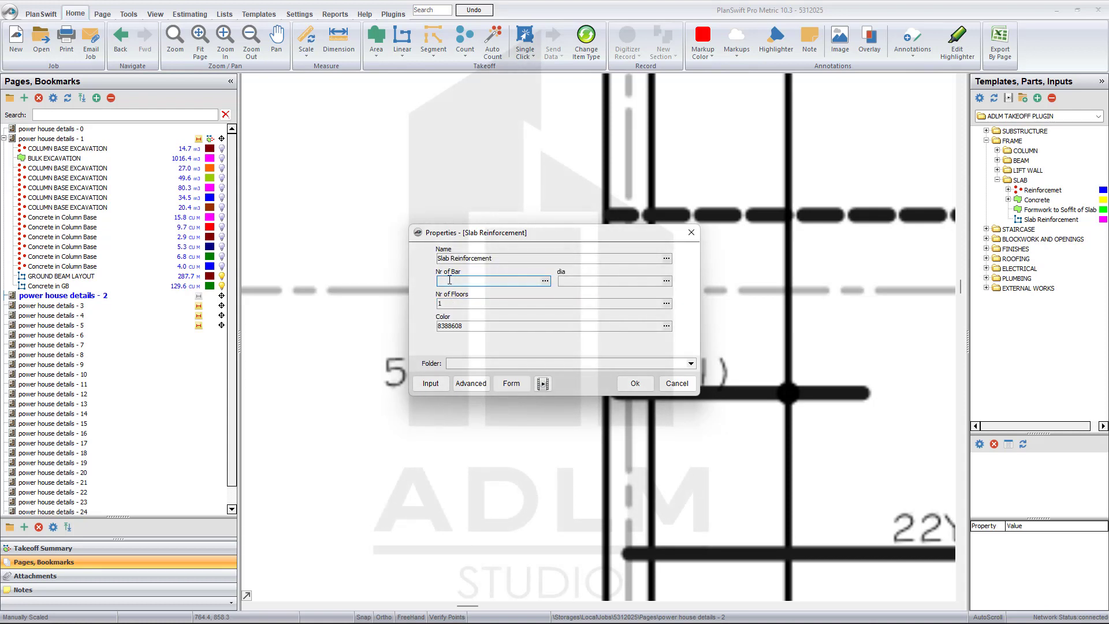
left_click_drag(469, 233, 587, 238)
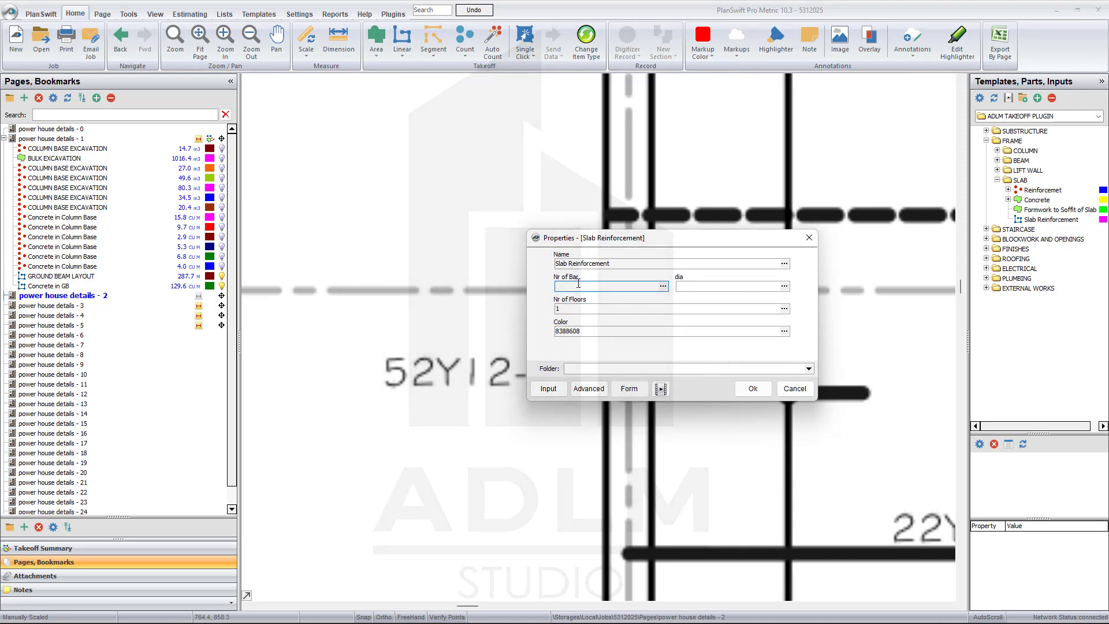
left_click(694, 287)
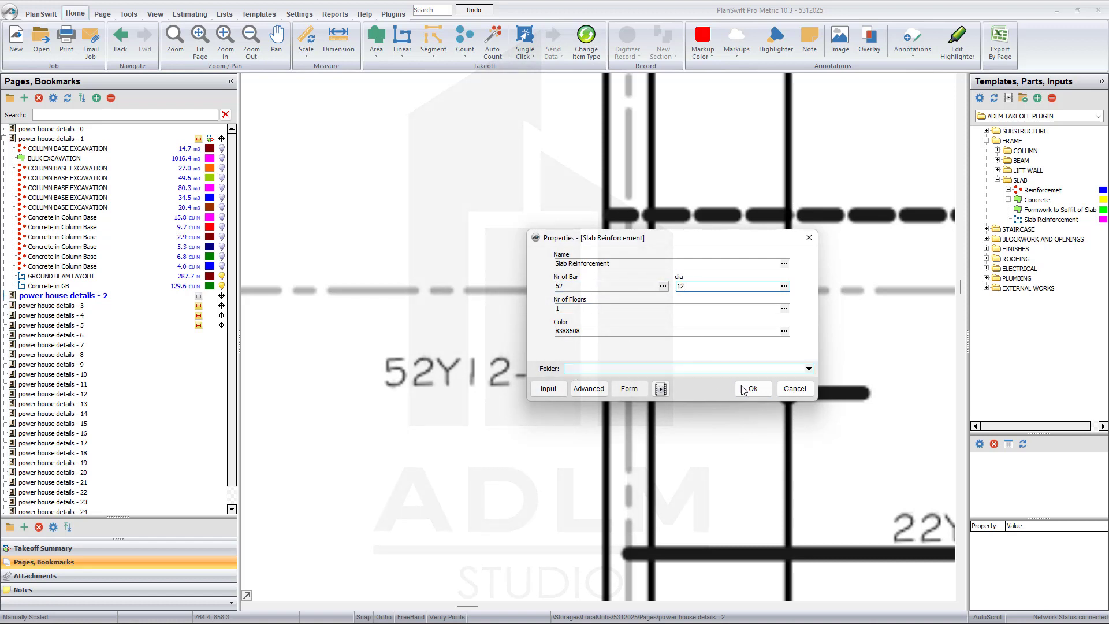
left_click(621, 263)
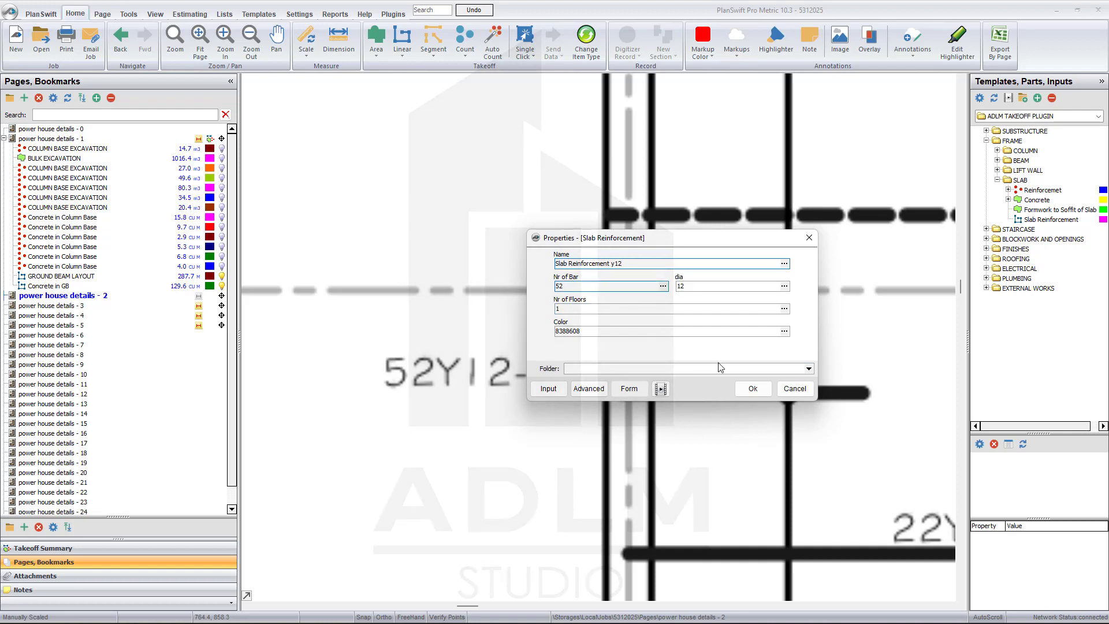
left_click(753, 388)
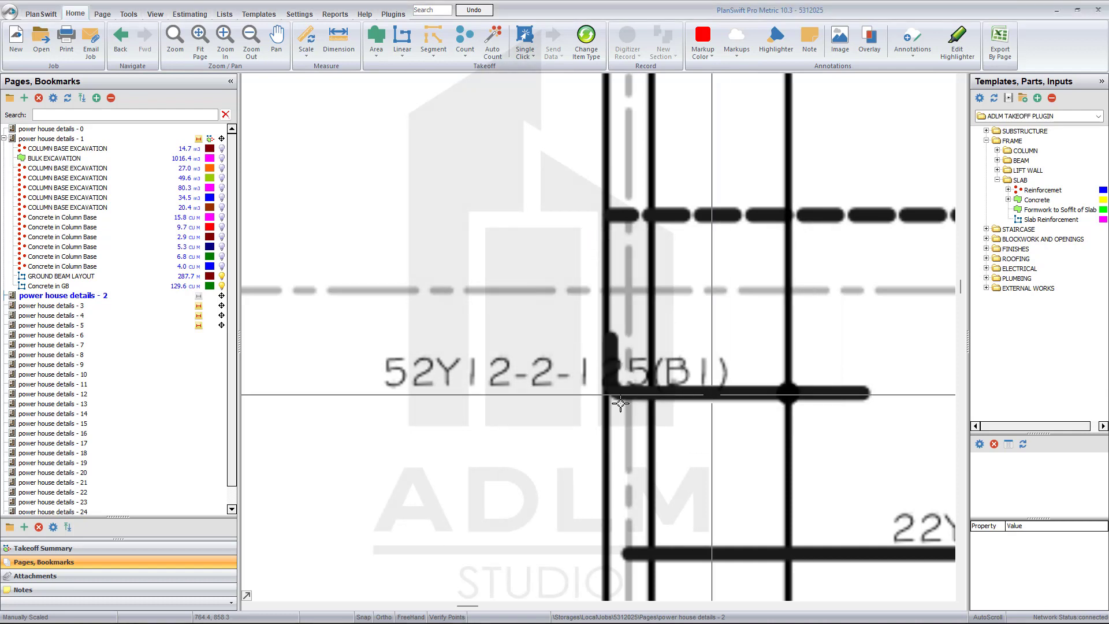
Trace the 52Y12 bar's horizontal run, arc bend and vertical leg, finishing at 78.2 kg
left_click(864, 392)
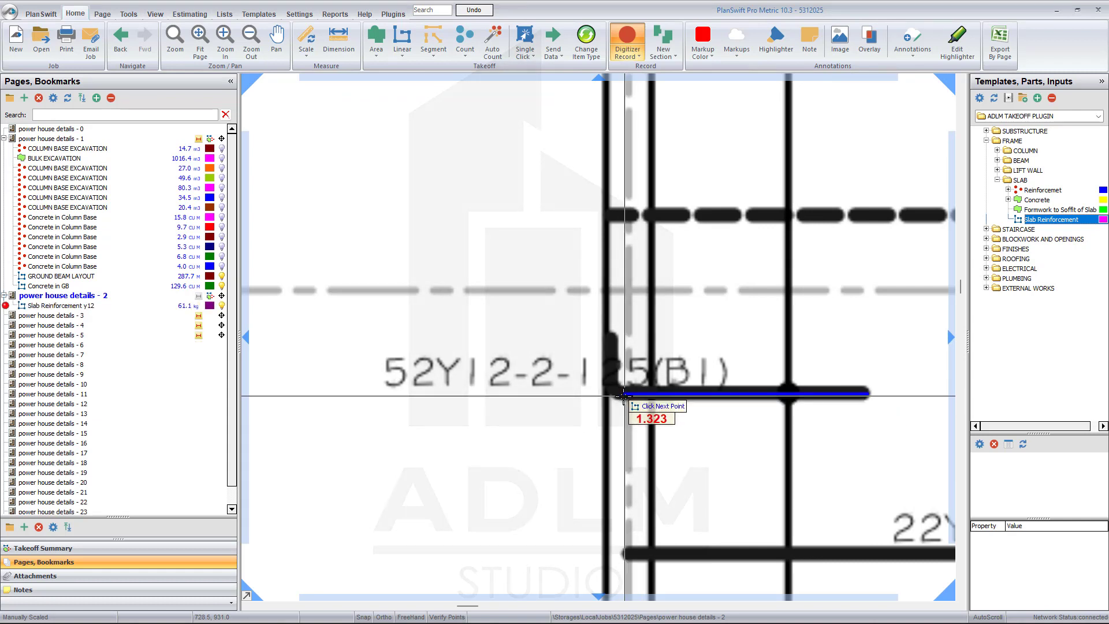
left_click(624, 396)
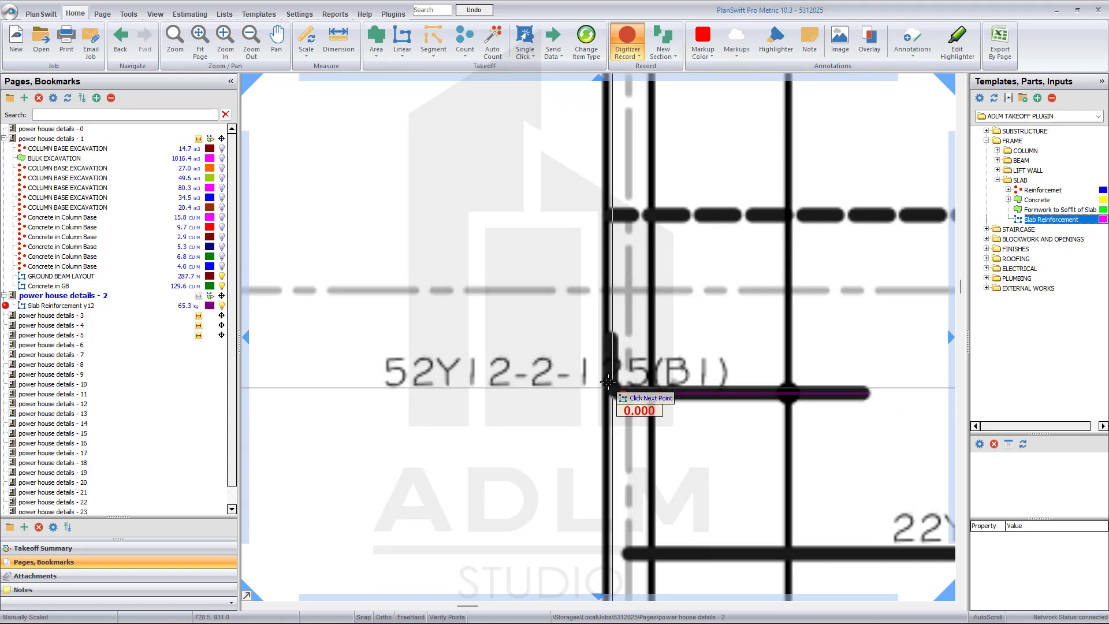
scroll(607, 378, "up", 2)
key("a")
left_click(611, 388)
left_click(608, 368)
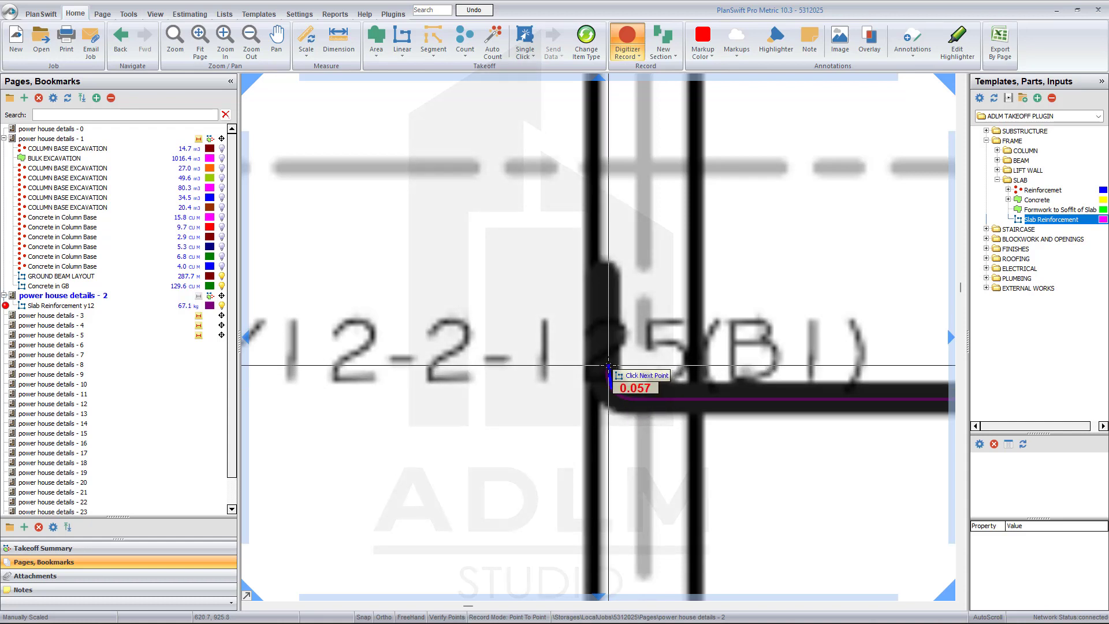
left_click(607, 265)
scroll(653, 296, "down", 1)
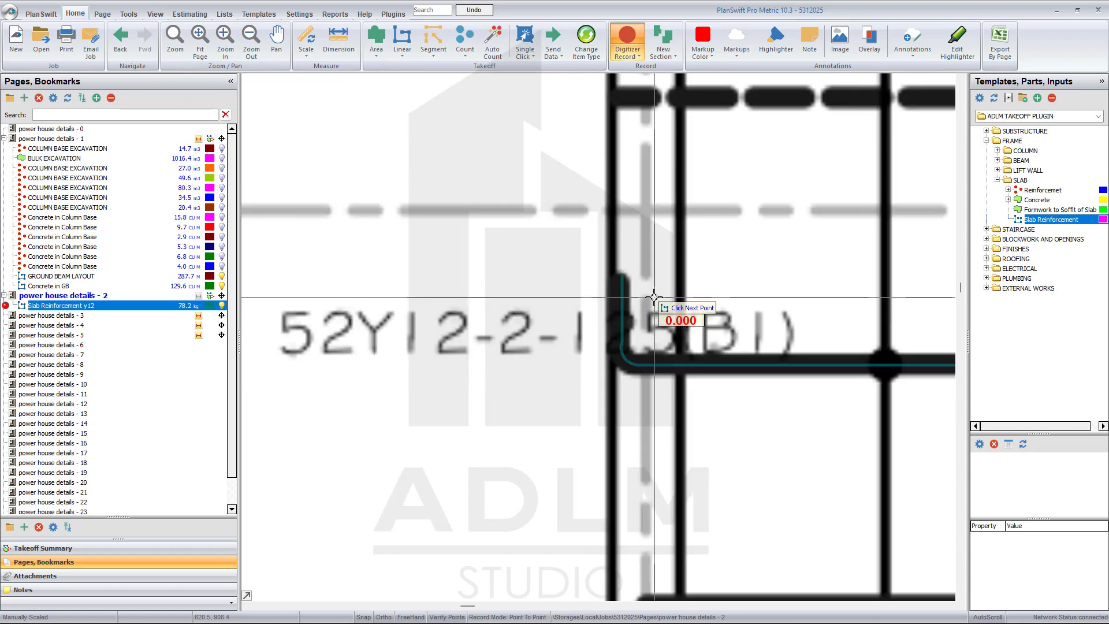
right_click(654, 297)
left_click(675, 318)
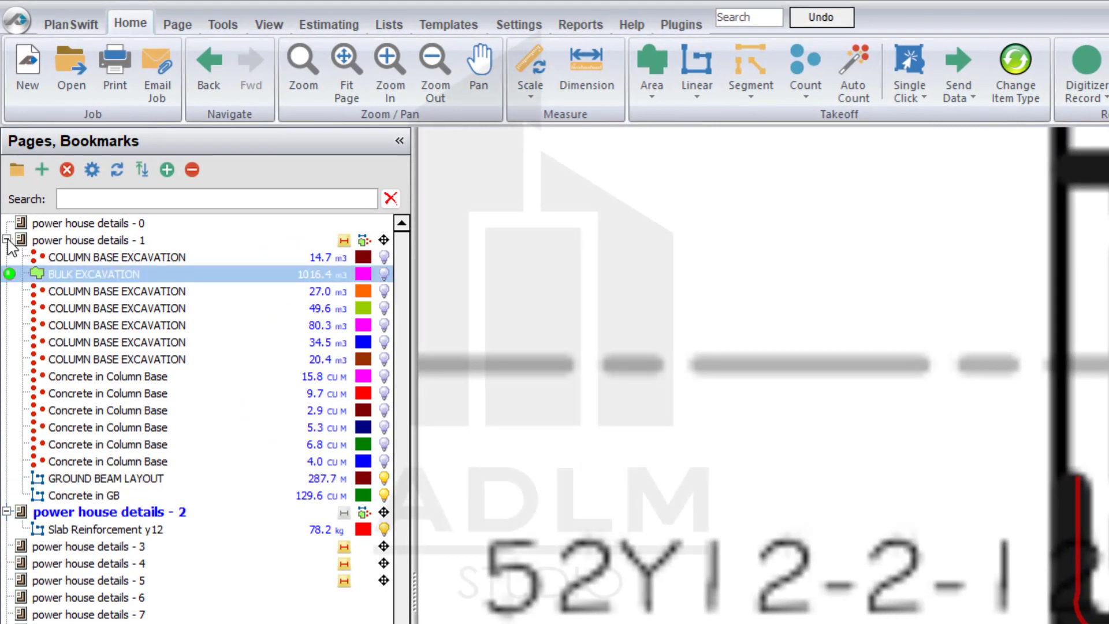
Collapse page 1's takeoff list and select the Slab Reinforcement y12 takeoff
left_click(4, 140)
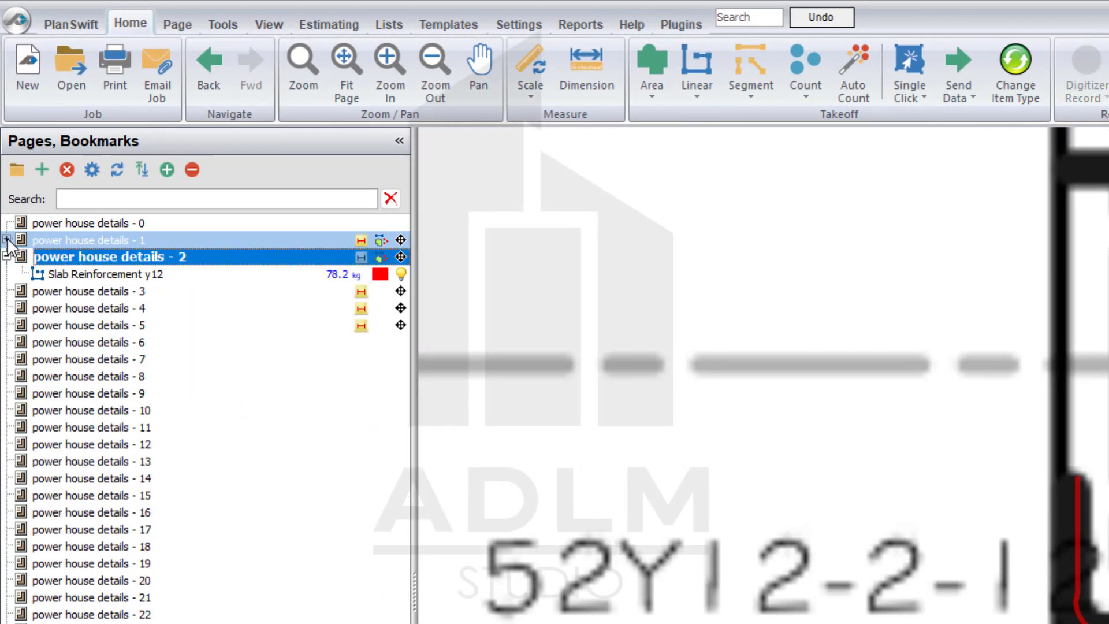
left_click(356, 277)
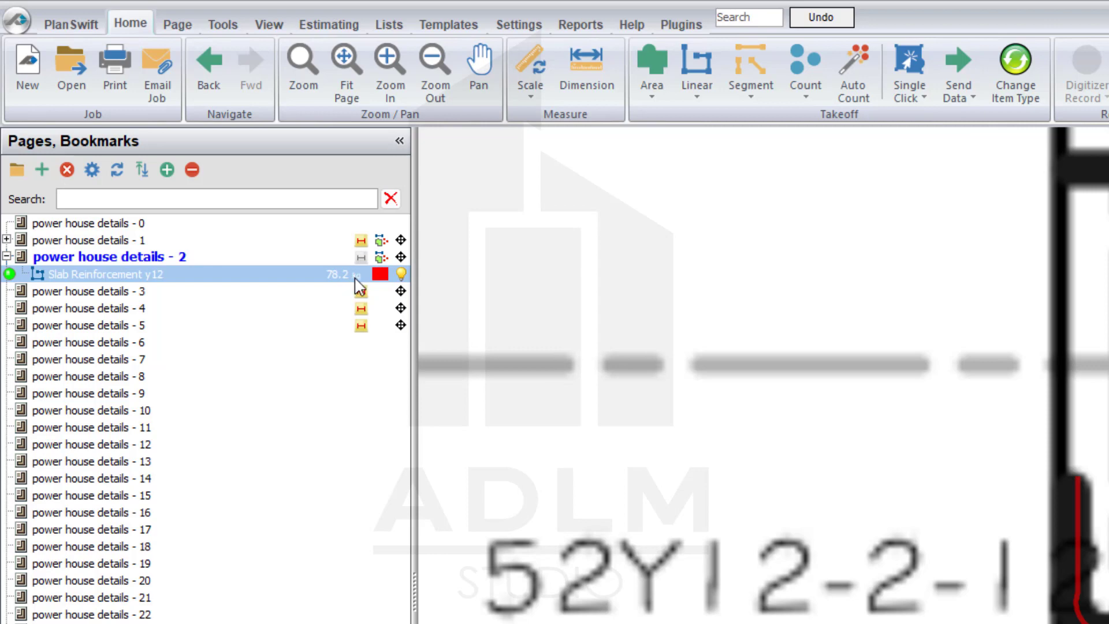
key("Down")
left_click(332, 276)
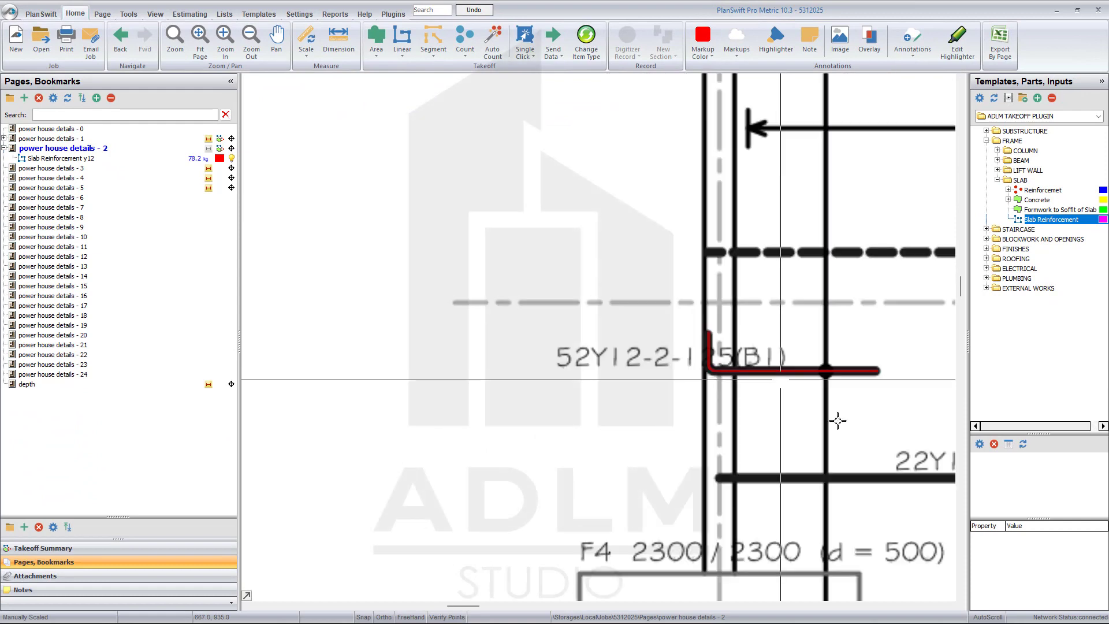
Scroll the plan to the 50Y12-18-150(B1) bar callout
scroll(838, 420, "down", 5)
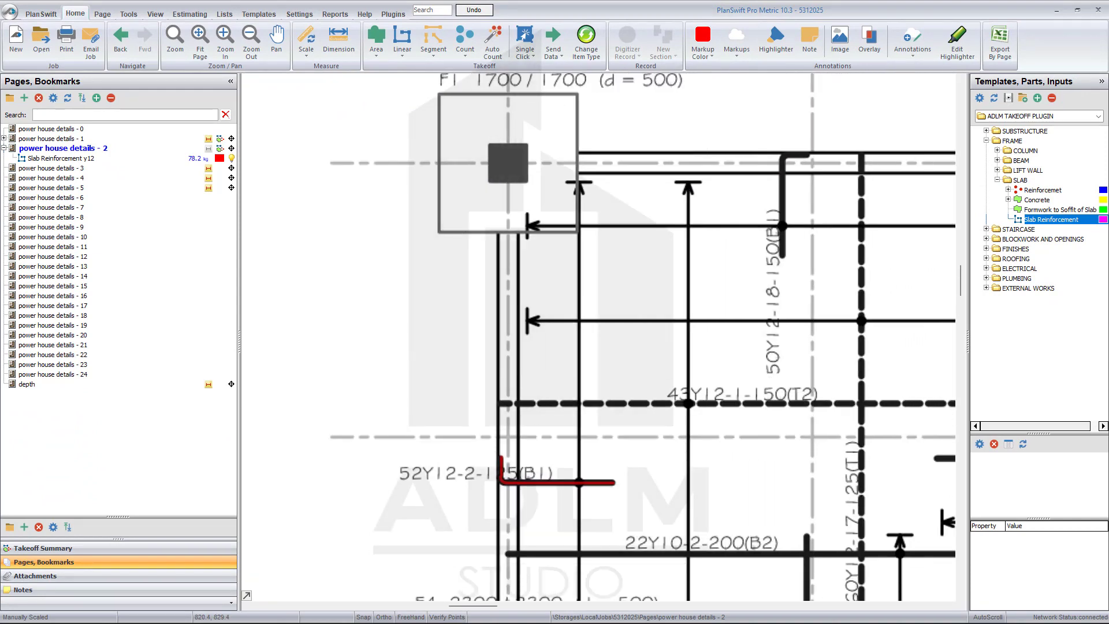
scroll(724, 360, "up", 1)
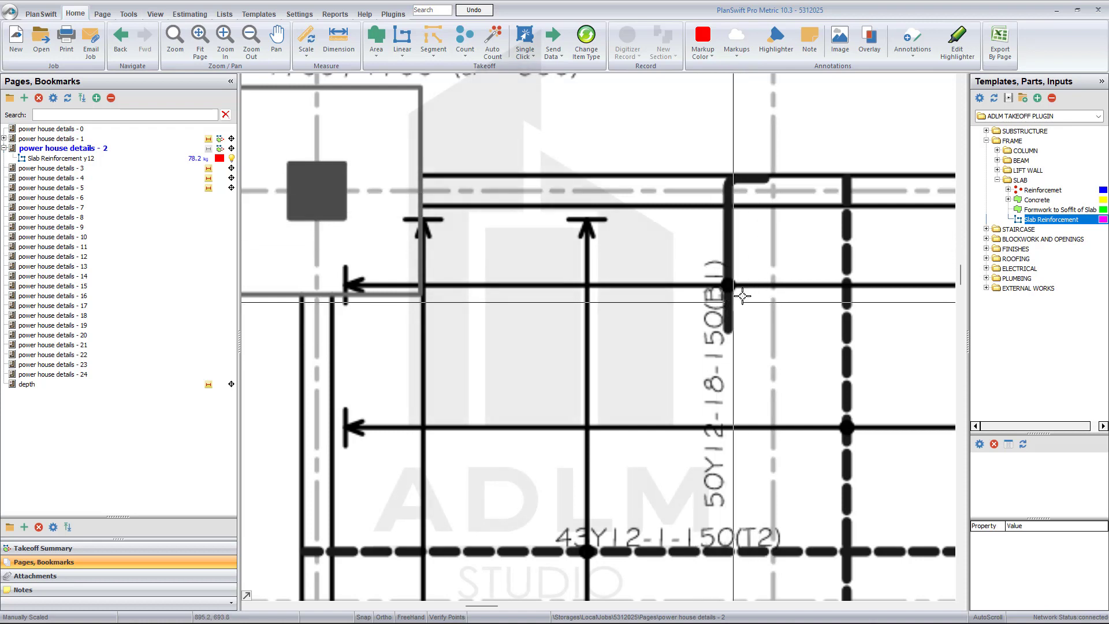
scroll(762, 369, "up", 2)
scroll(757, 379, "down", 2)
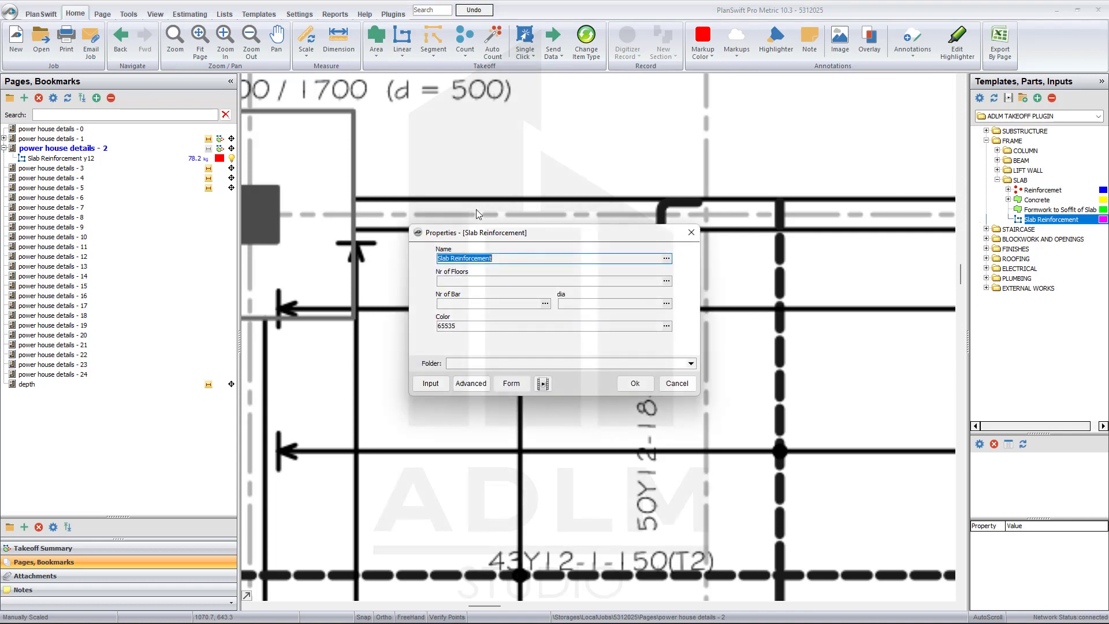
Name the new item Slab Reinforcement y12 with 50 bars of diameter 12 and confirm
left_click(525, 258)
type("y12")
left_click(514, 281)
left_click(489, 282)
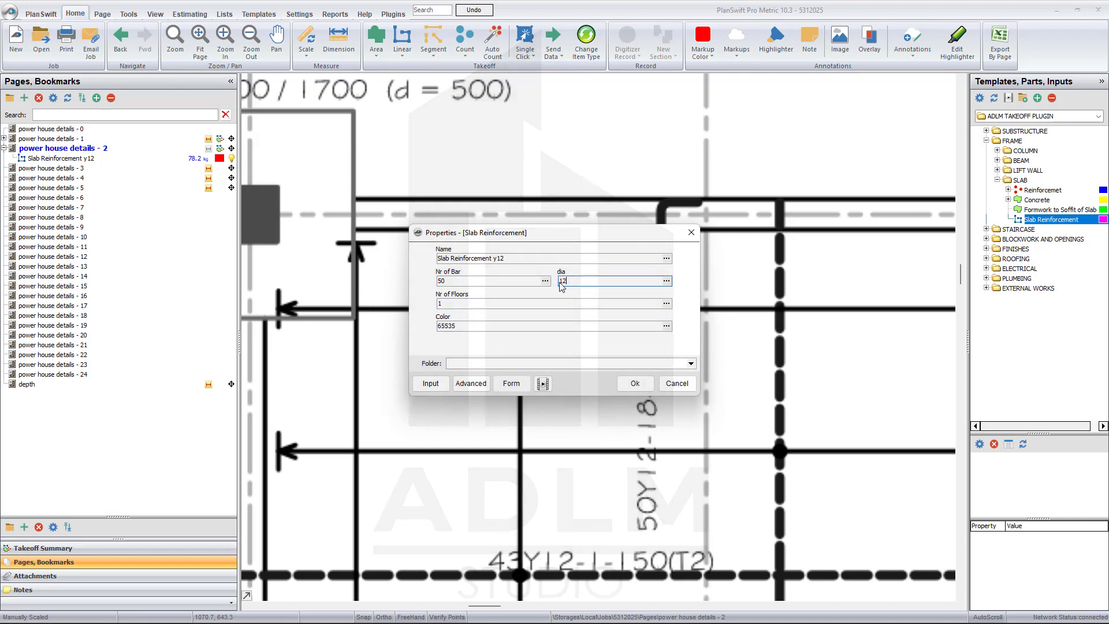
left_click(635, 384)
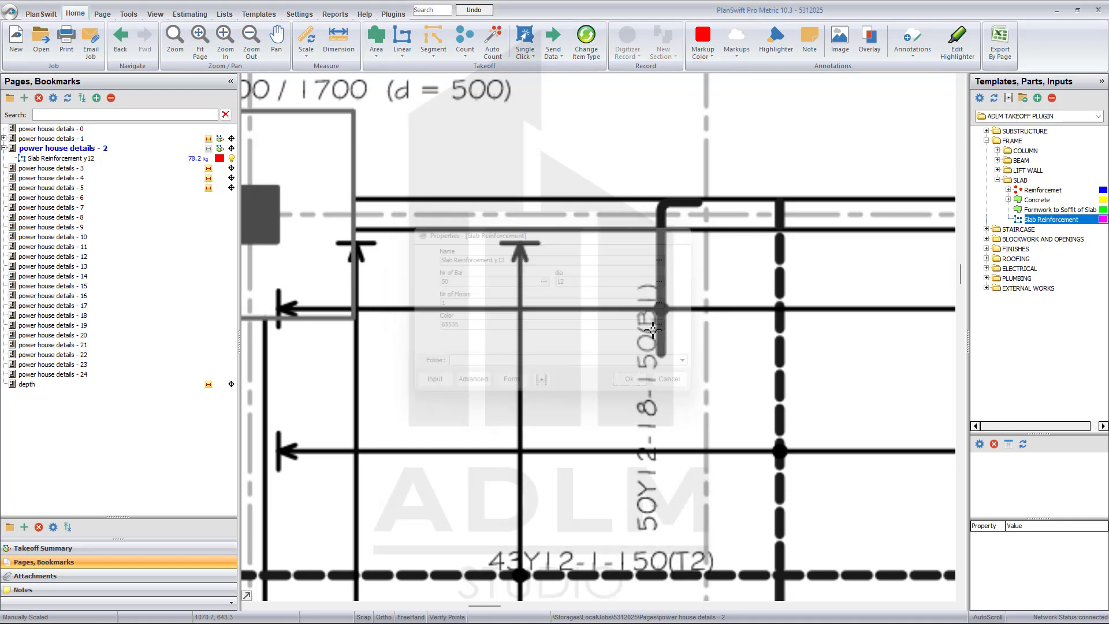
Trace the 50Y12 bar from its lower end up the leg, around the arc bend and along the top run
left_click(664, 359)
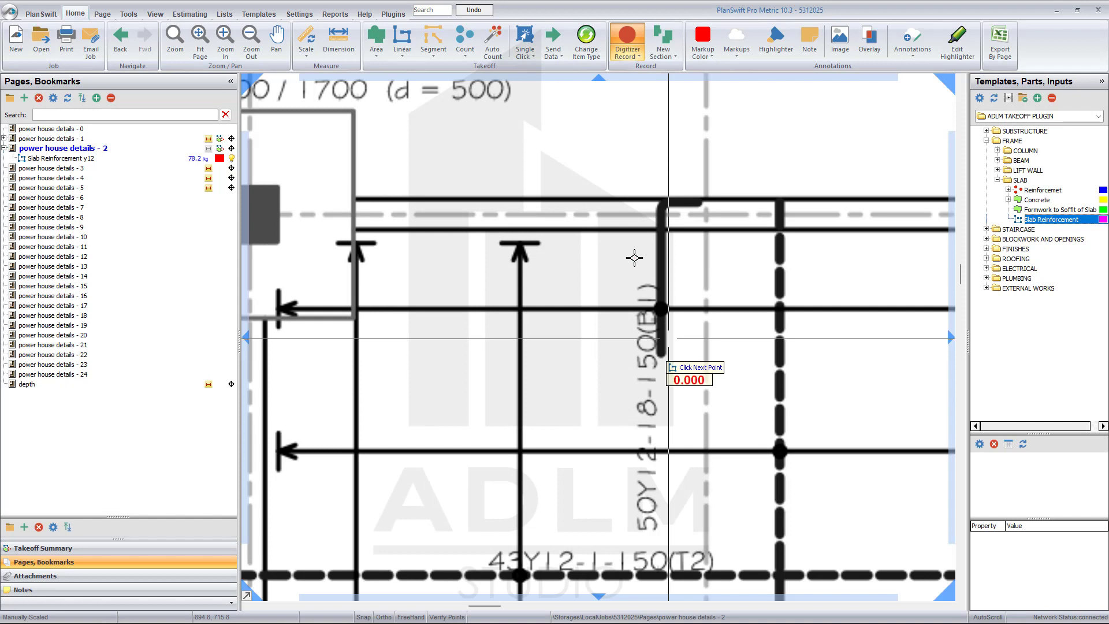
scroll(666, 211, "up", 1)
scroll(667, 212, "up", 1)
double_click(655, 213)
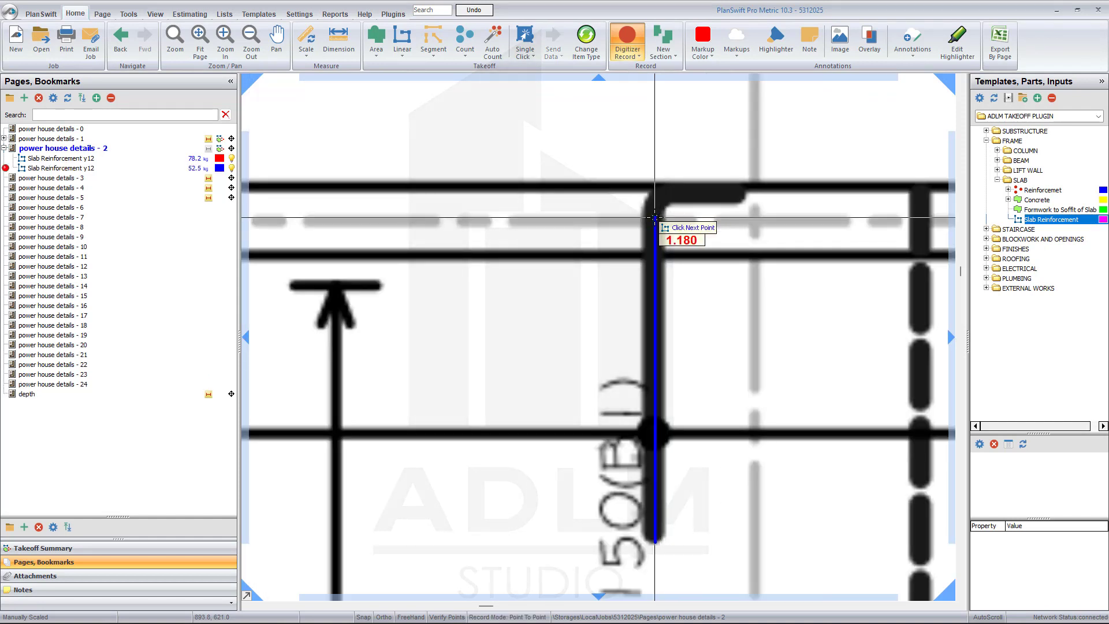
key("a")
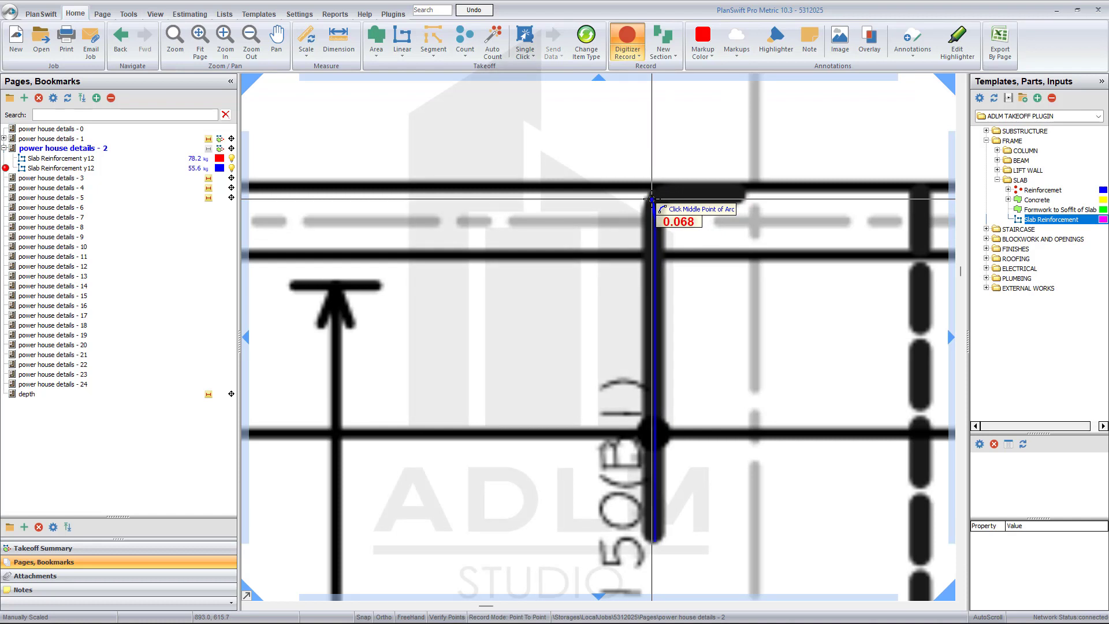
left_click(651, 199)
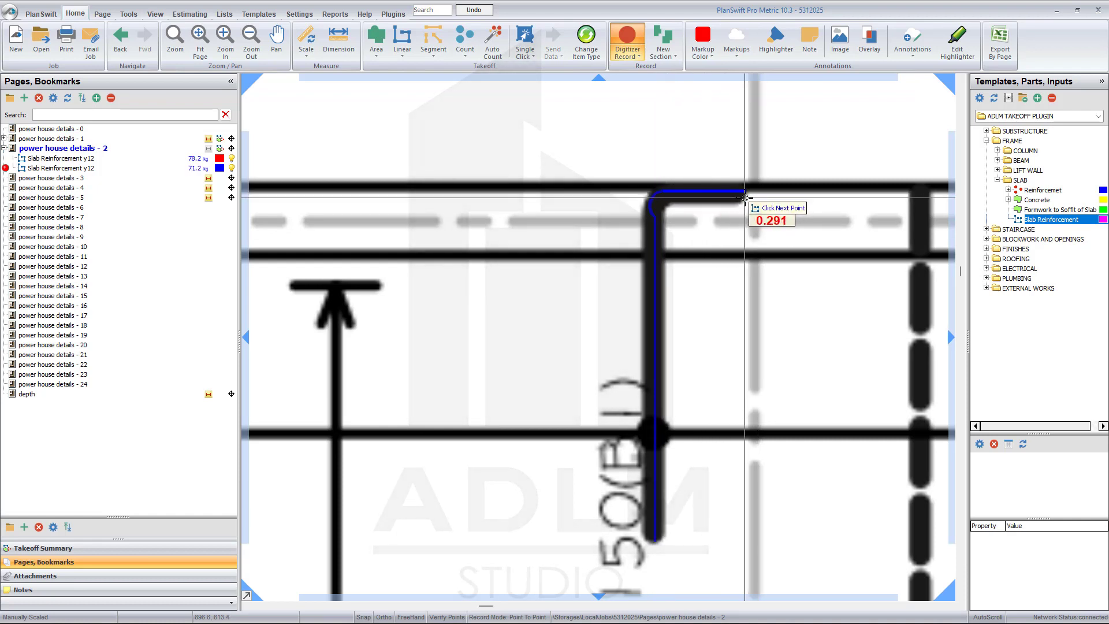
left_click(745, 198)
scroll(742, 202, "down", 4)
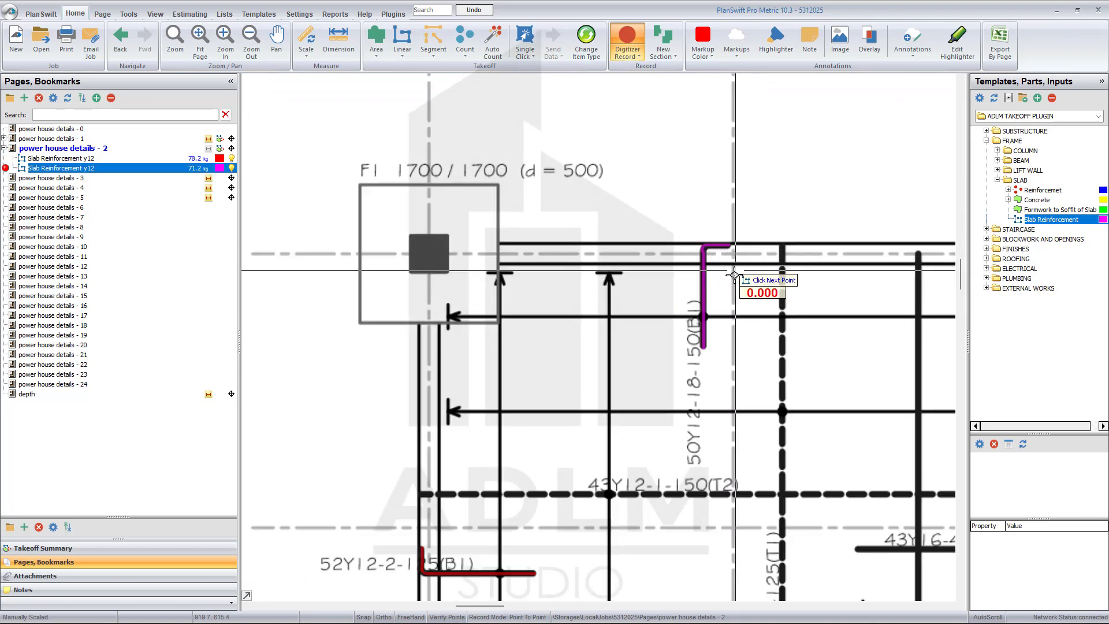
right_click(638, 292)
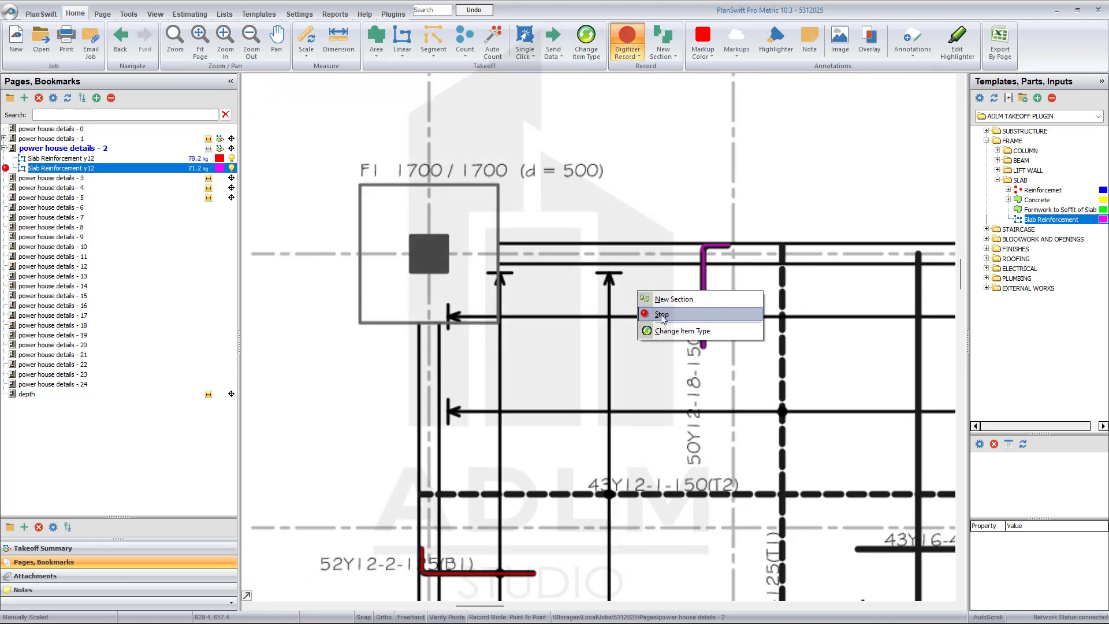
Stop the second Slab Reinforcement y12 takeoff at 71.2 kg
left_click(662, 315)
scroll(693, 335, "down", 2)
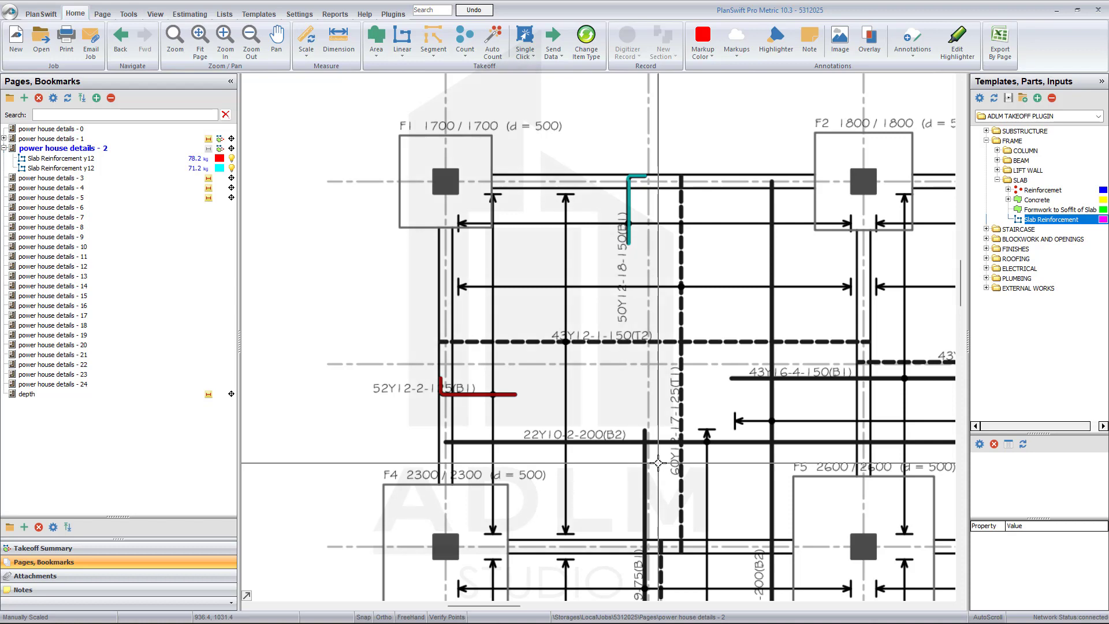
scroll(610, 459, "up", 1)
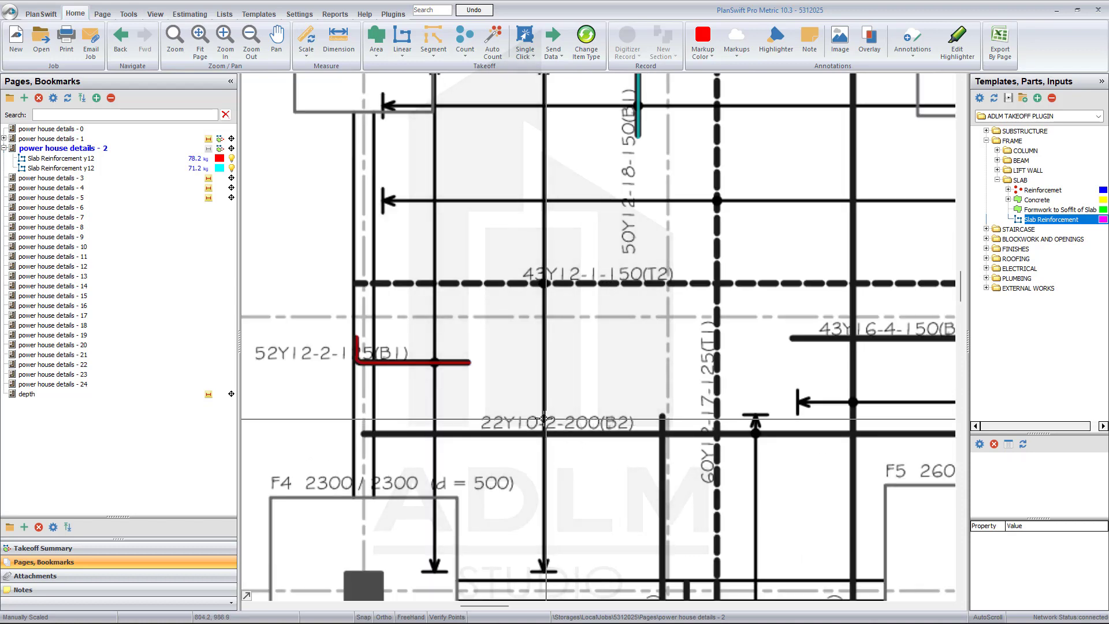
scroll(719, 428, "down", 1)
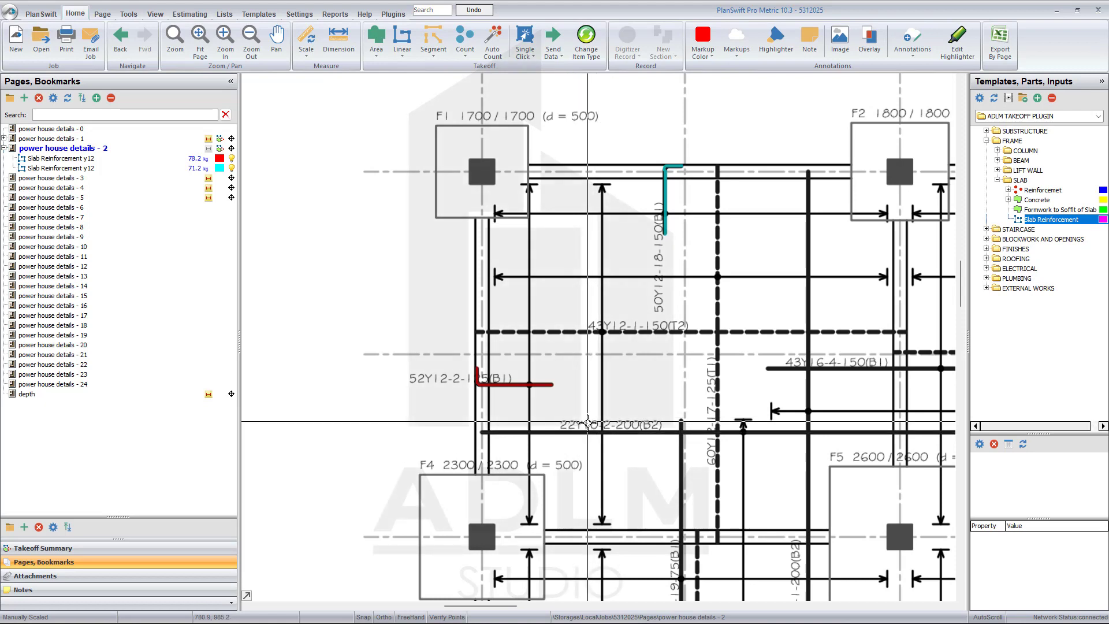
scroll(587, 422, "up", 2)
scroll(612, 423, "down", 3)
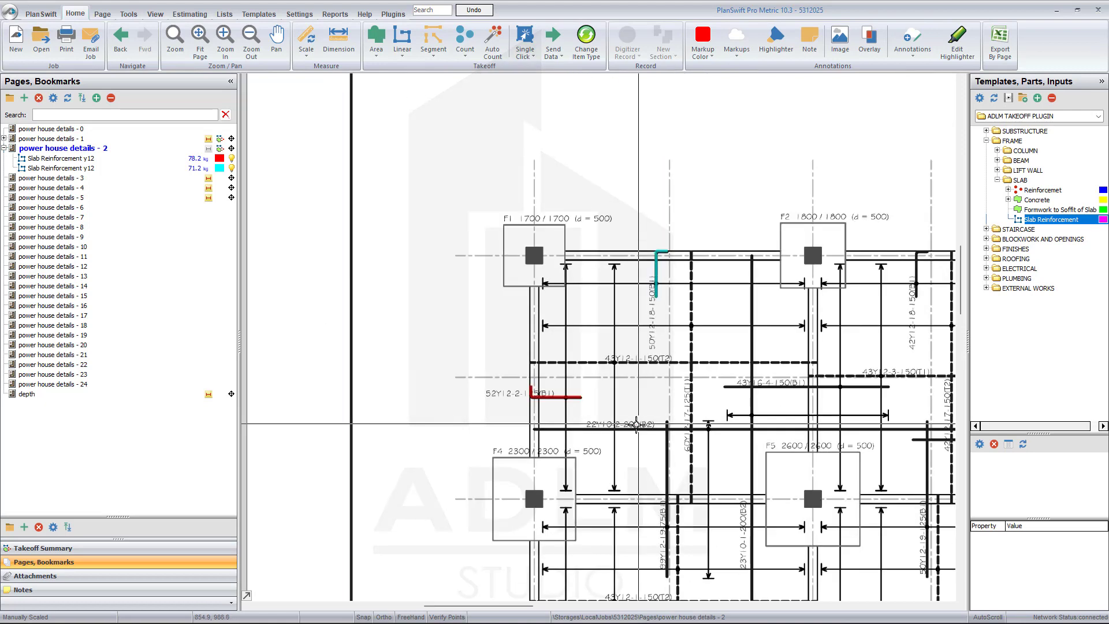
Bring the 22Y10-2-200(B2) bar into view and select the Slab Reinforcement template
left_click_drag(635, 430, 549, 442)
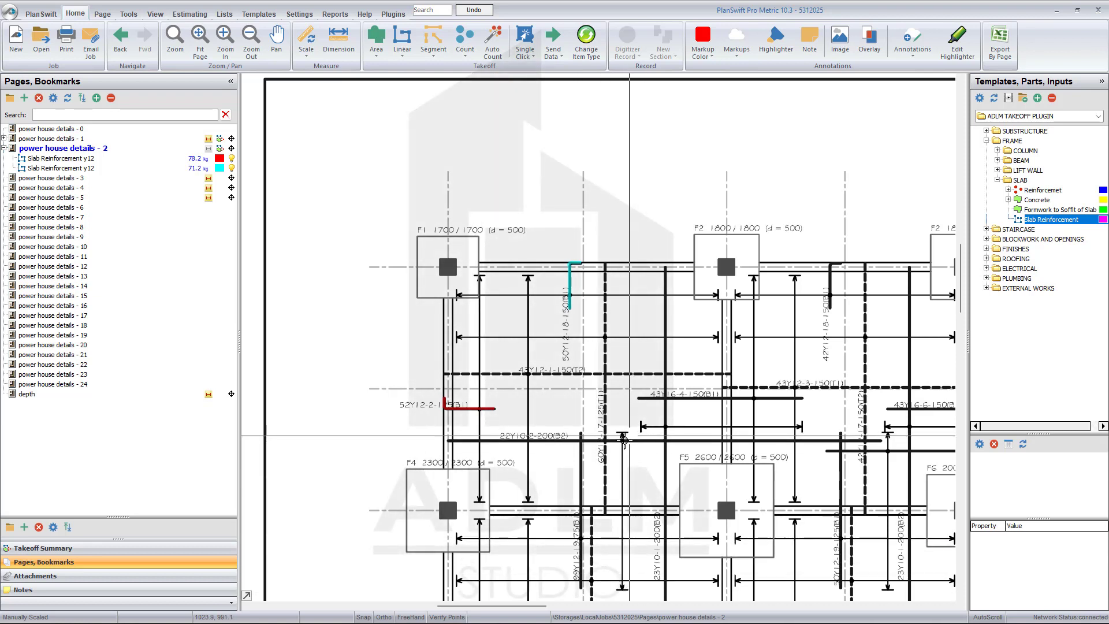
scroll(609, 449, "up", 2)
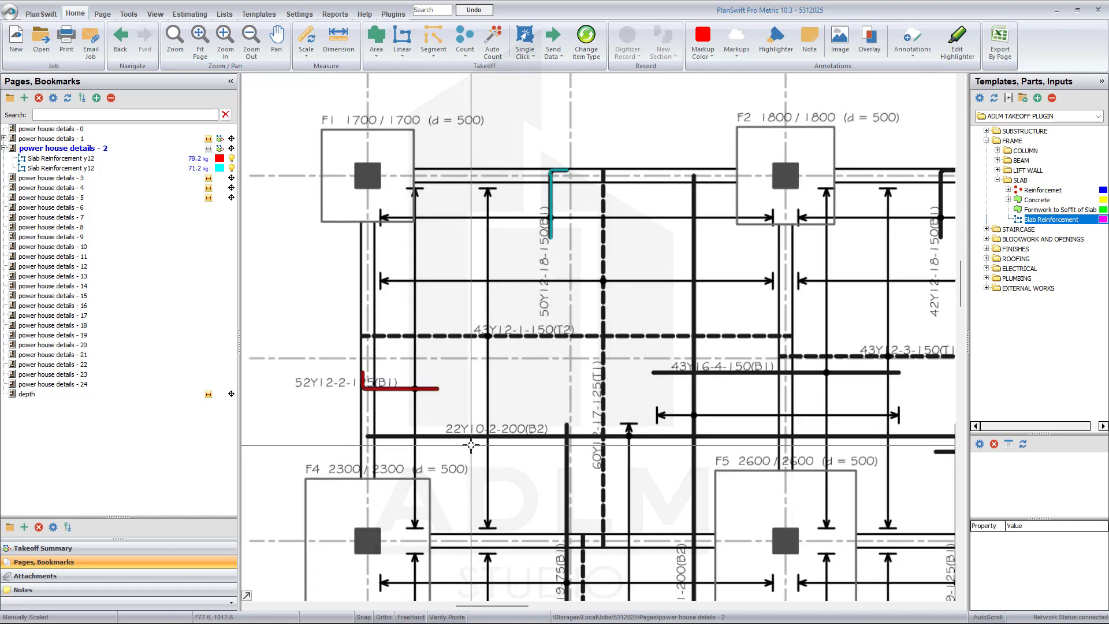
left_click_drag(398, 433, 363, 425)
scroll(363, 425, "down", 2)
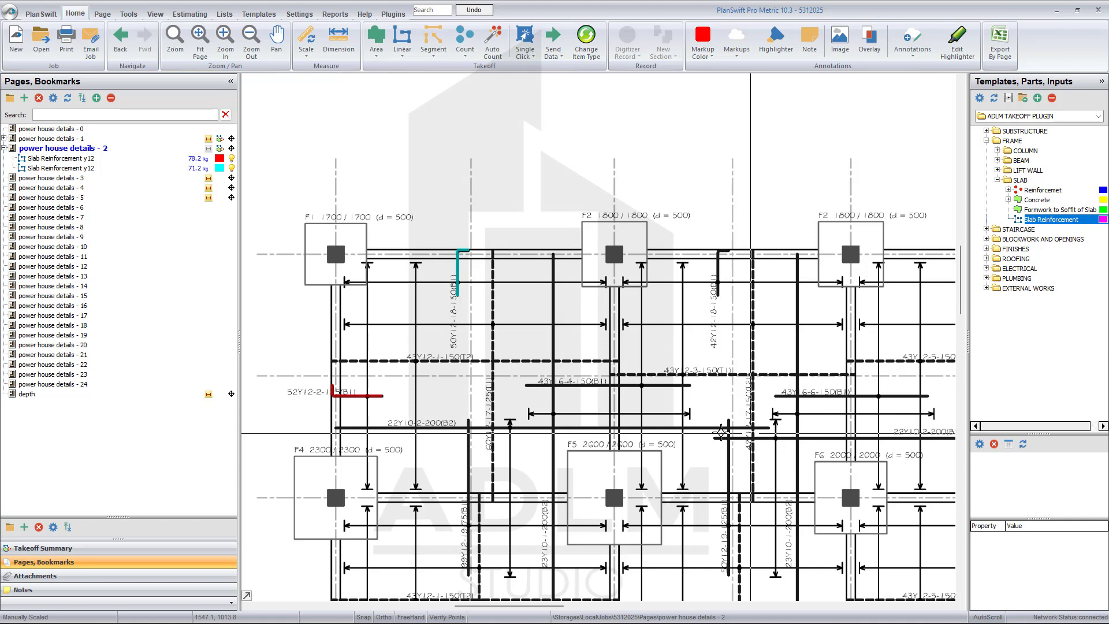
scroll(393, 428, "up", 3)
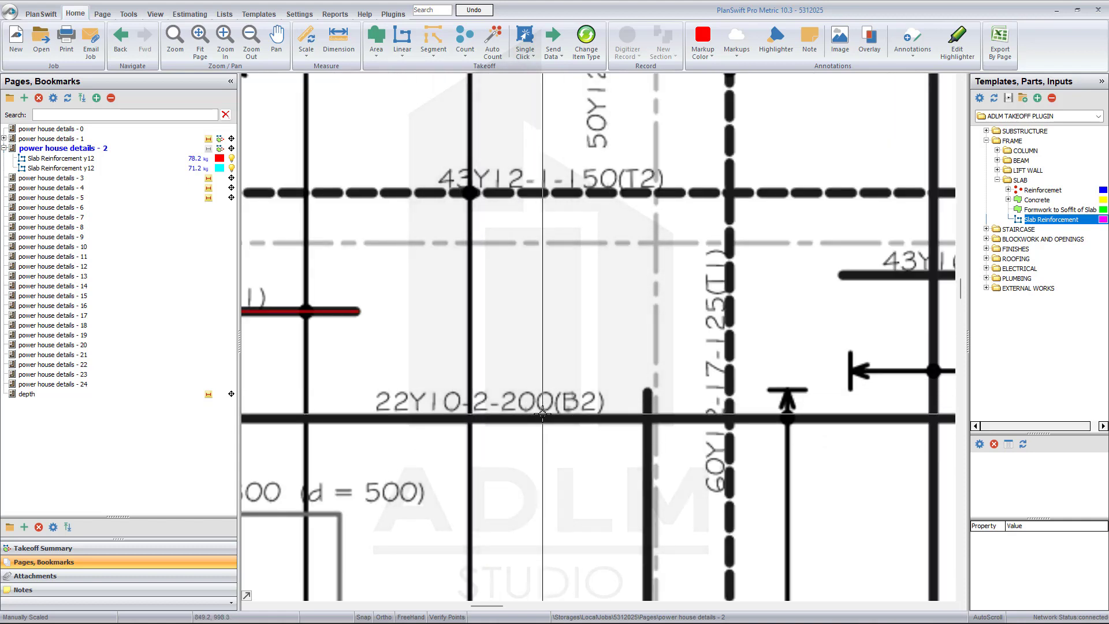
scroll(544, 416, "down", 1)
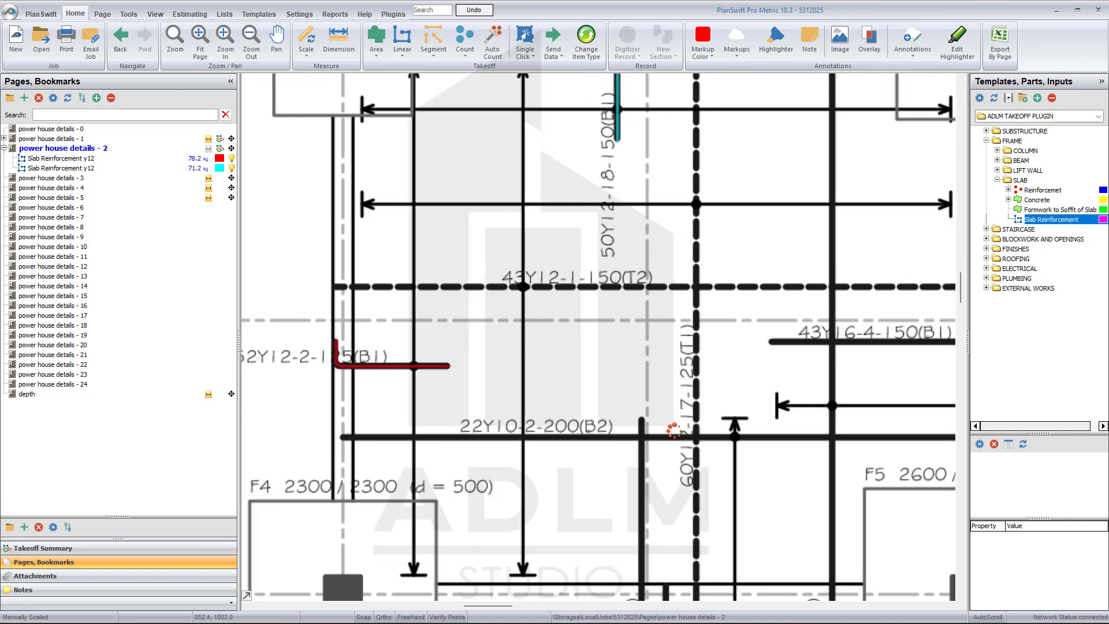
left_click(1060, 221)
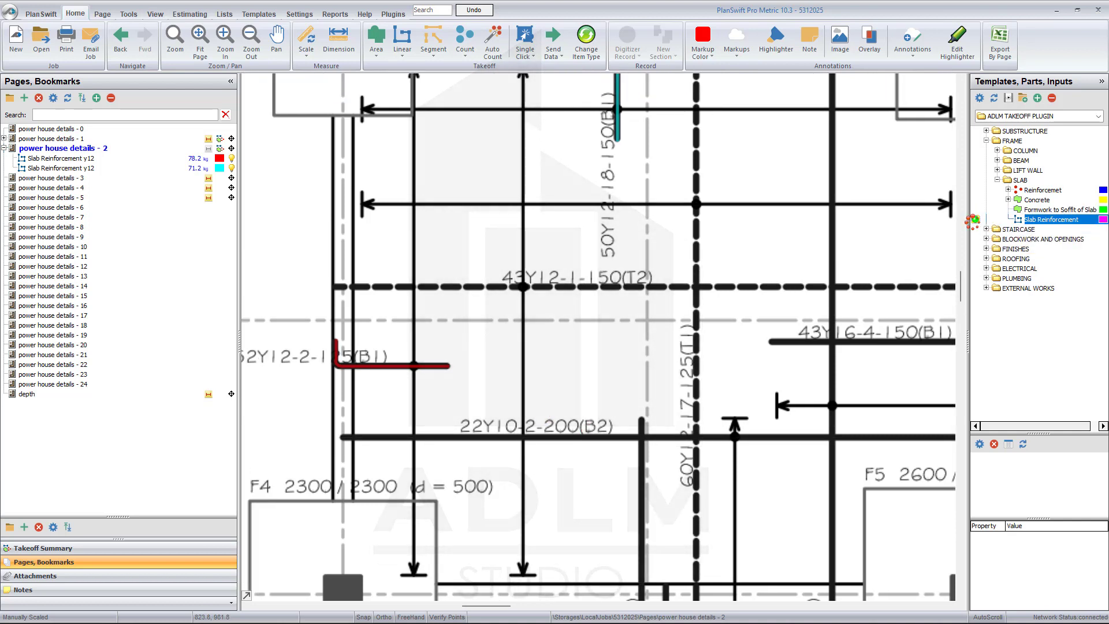
Define Slab Reinforcement y10 with 1 floor and 22 bars of diameter 10, then confirm
key("Return")
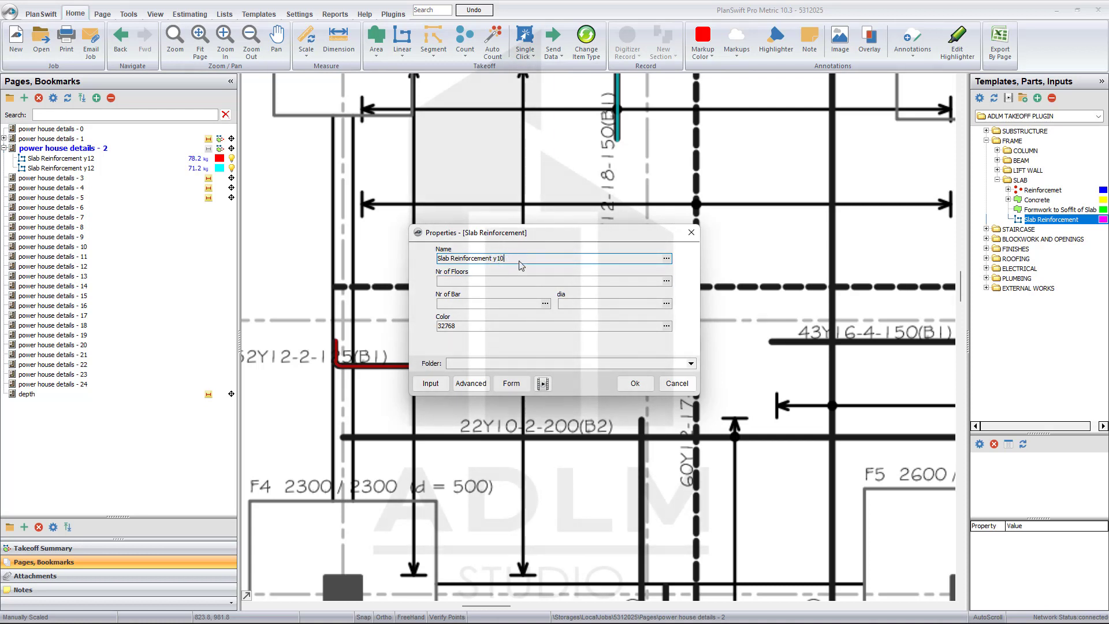
left_click(497, 282)
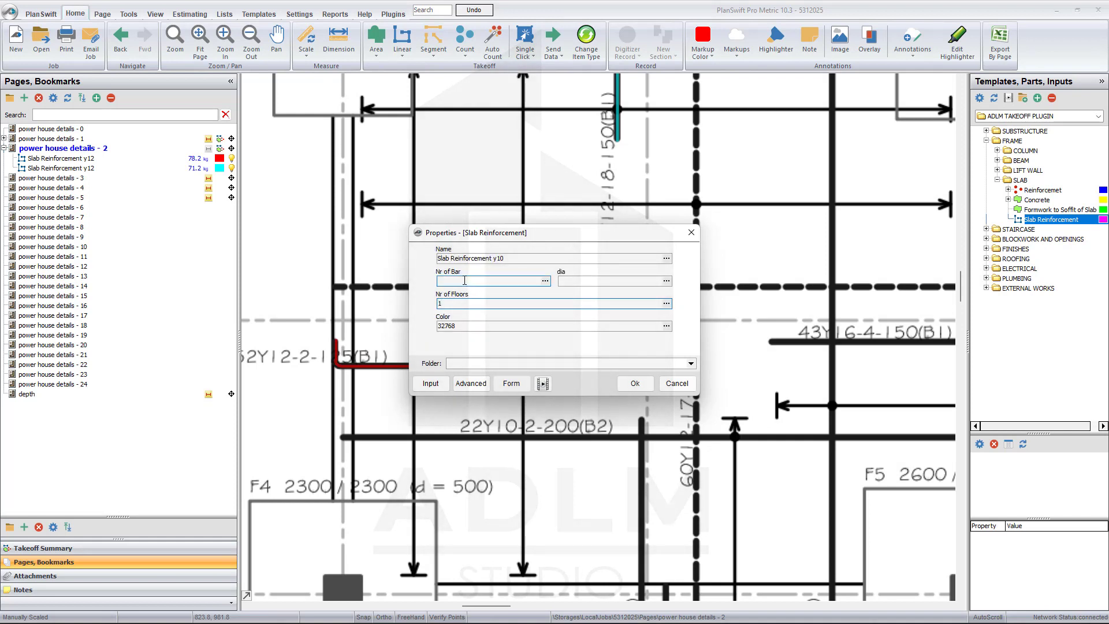
left_click_drag(489, 239, 584, 181)
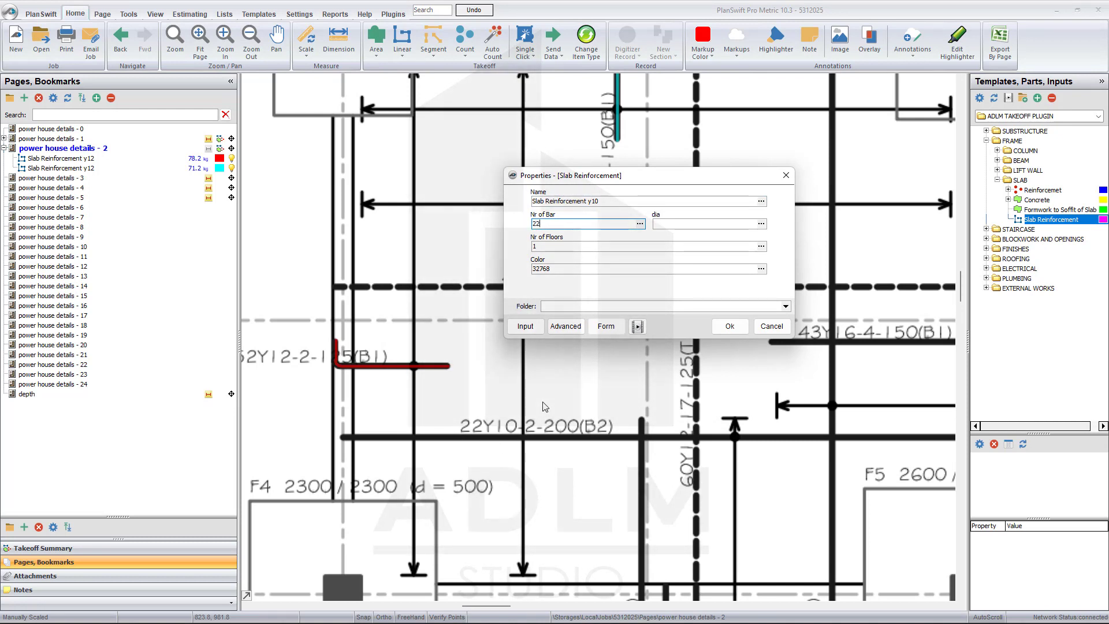
left_click(664, 225)
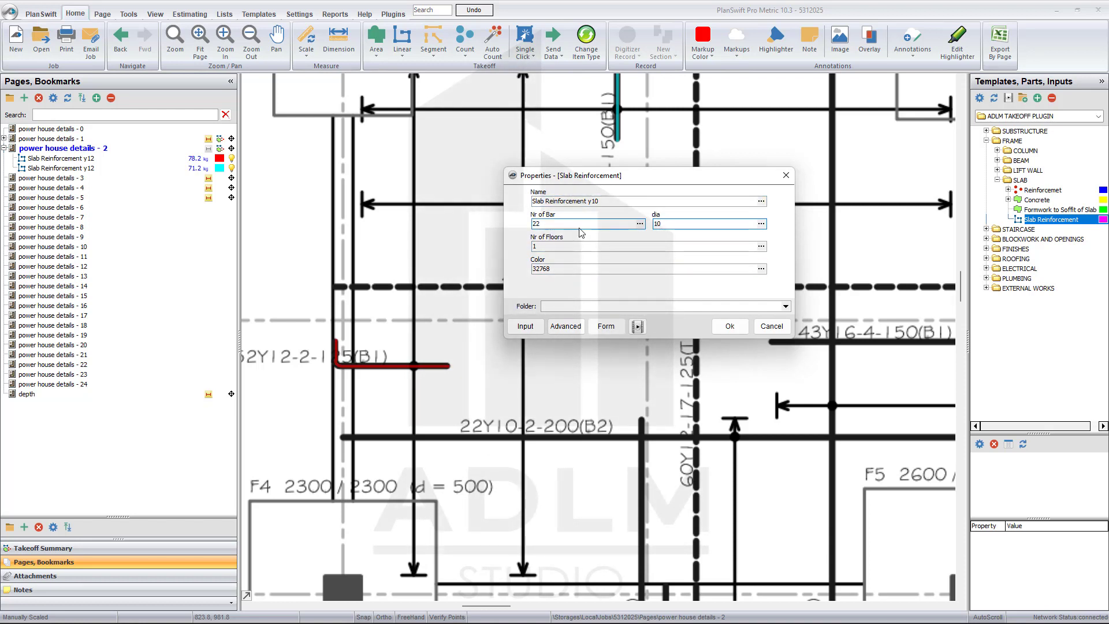
left_click(717, 328)
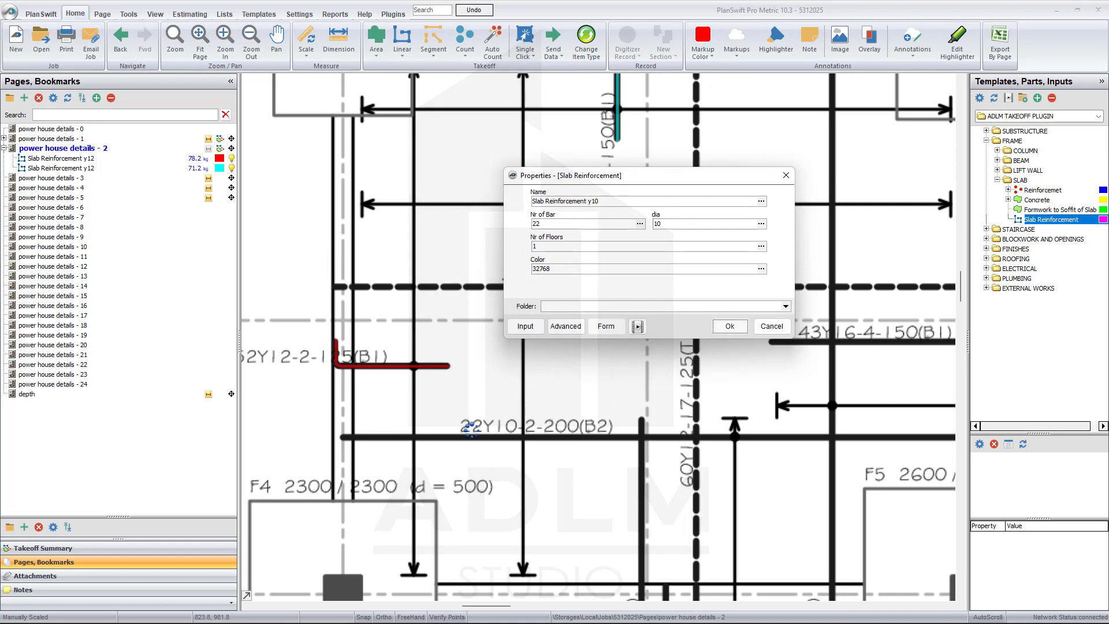
Trace the 22Y10-2-200(B2) bar end to end as the Slab Reinforcement y10 takeoff, giving 163.5 kg
left_click(343, 440)
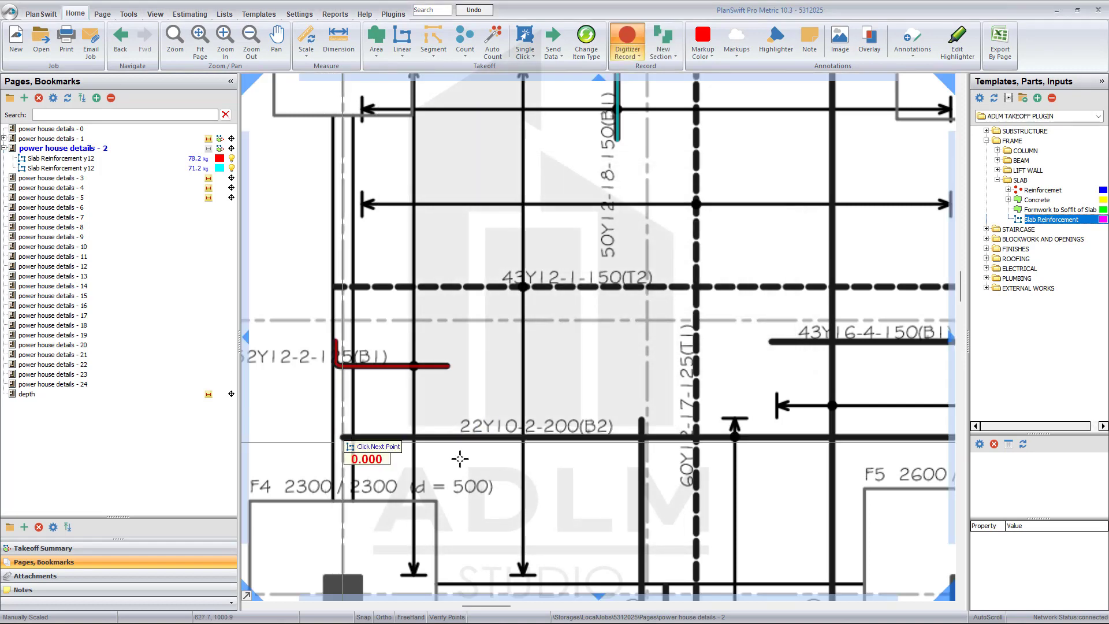
scroll(490, 470, "down", 2)
scroll(496, 470, "up", 2)
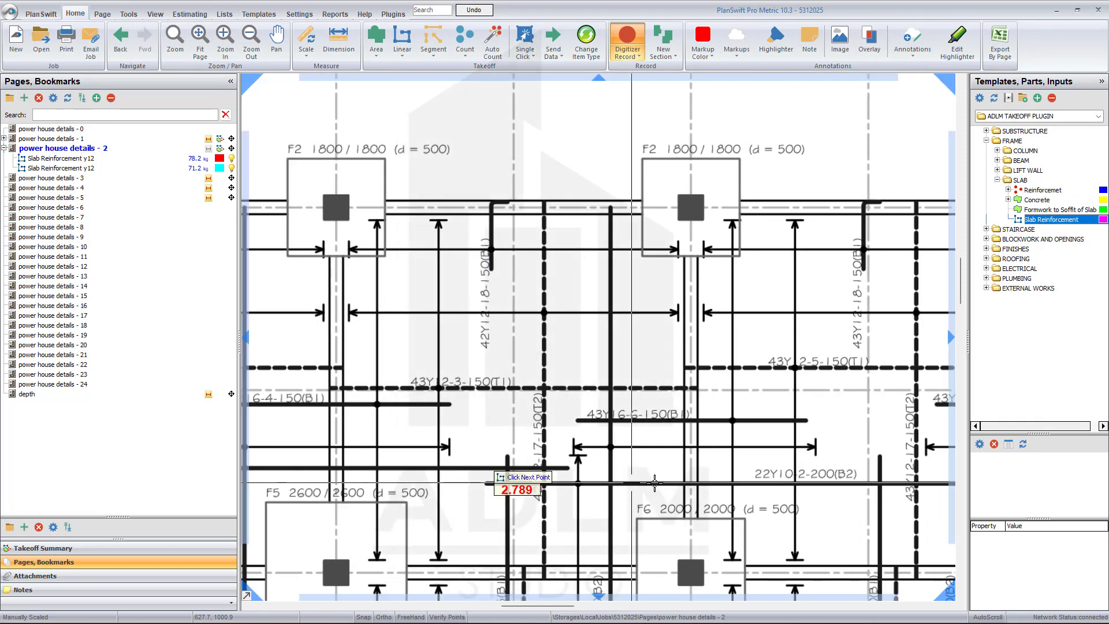
scroll(597, 462, "down", 2)
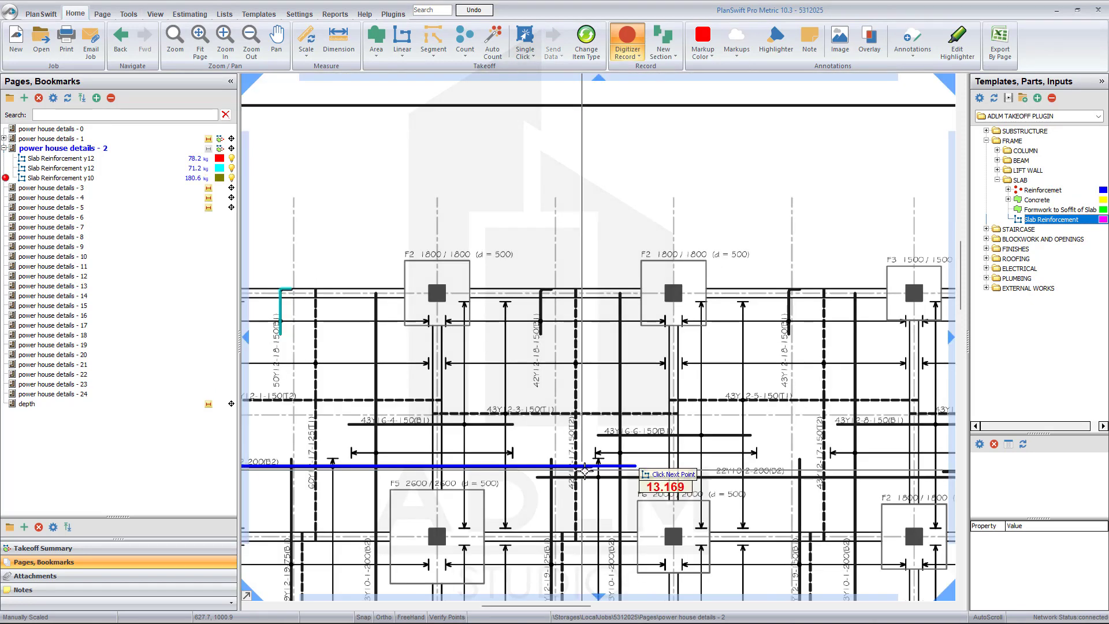
scroll(502, 473, "up", 1)
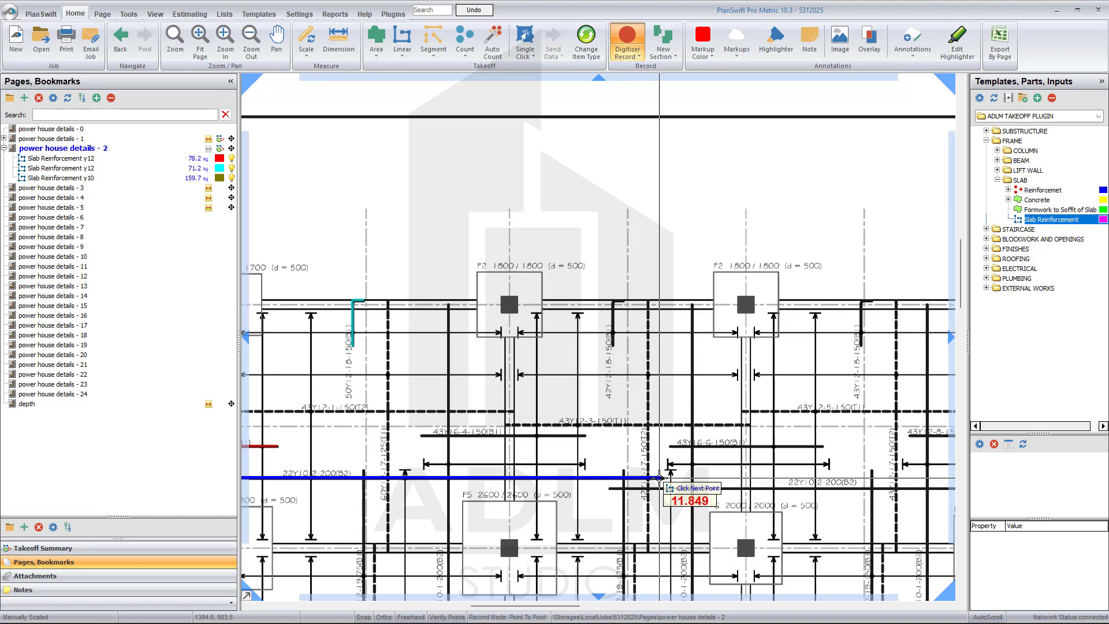
scroll(659, 478, "up", 4)
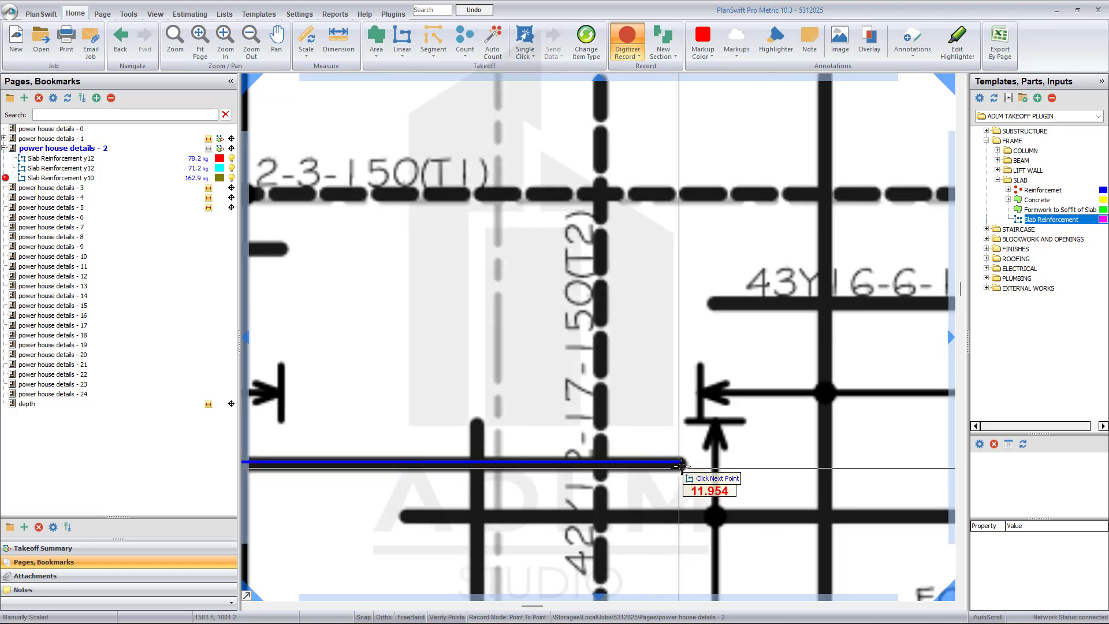
left_click(684, 465)
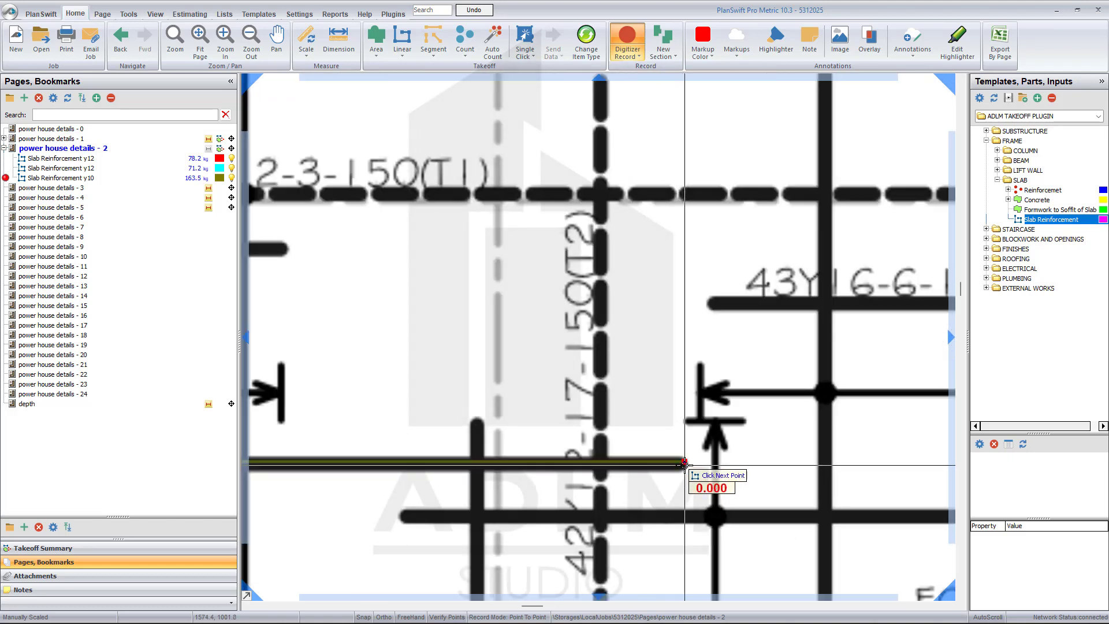
right_click(658, 440)
left_click(688, 461)
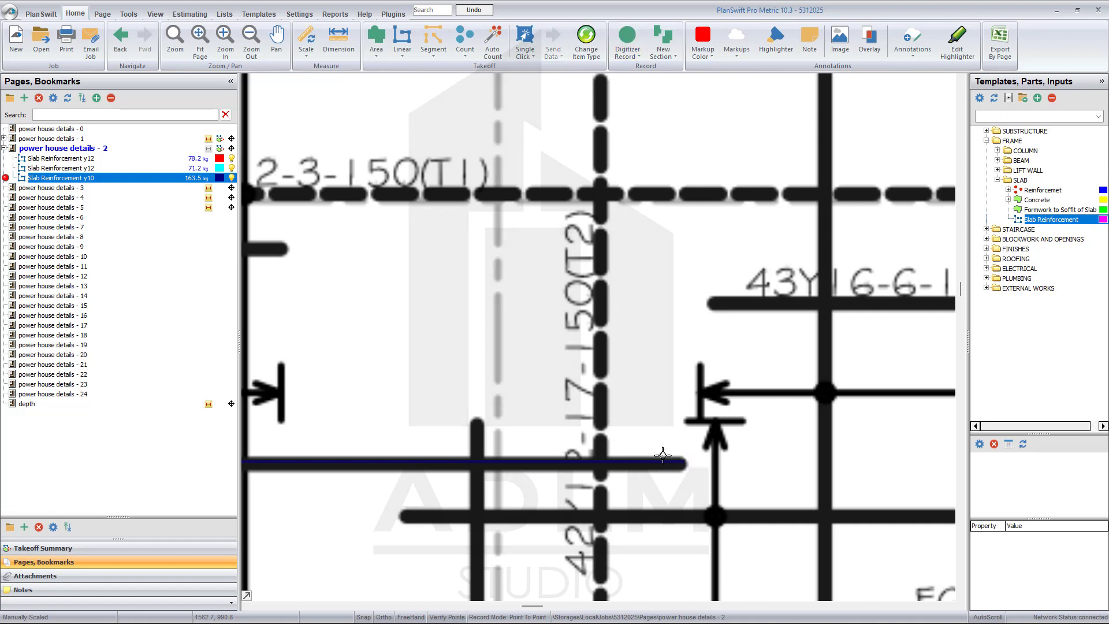
left_click(202, 178)
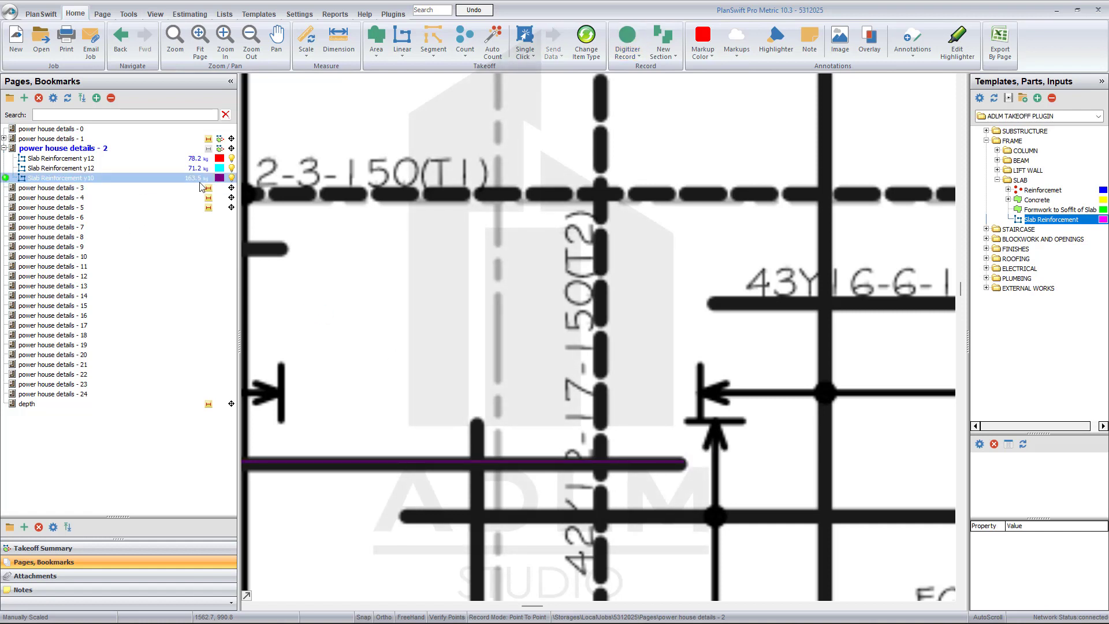